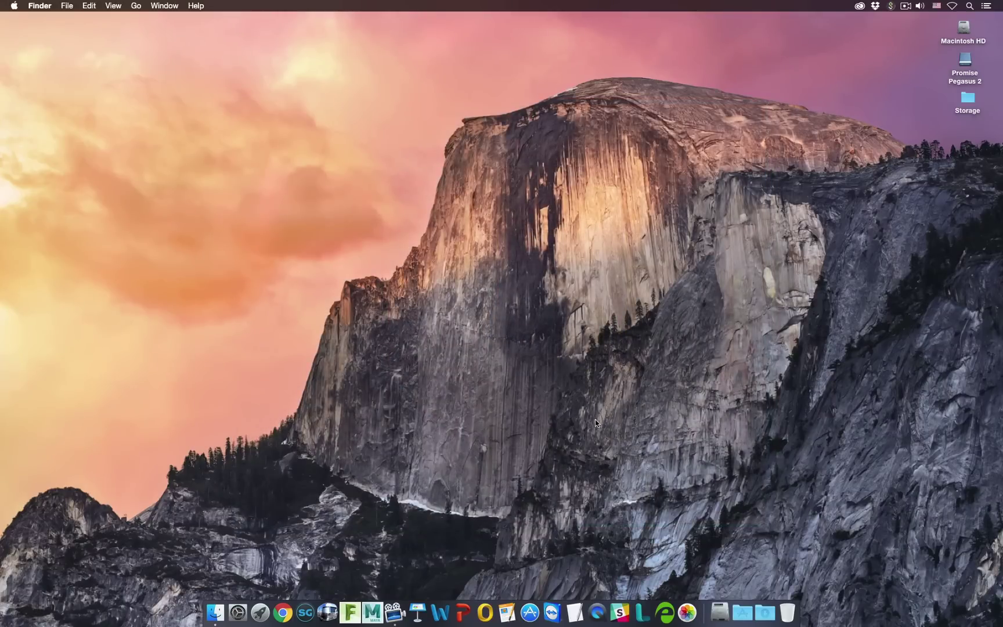
Launch Flame 2017 from the Dock and wait for its empty start screen.
click(350, 611)
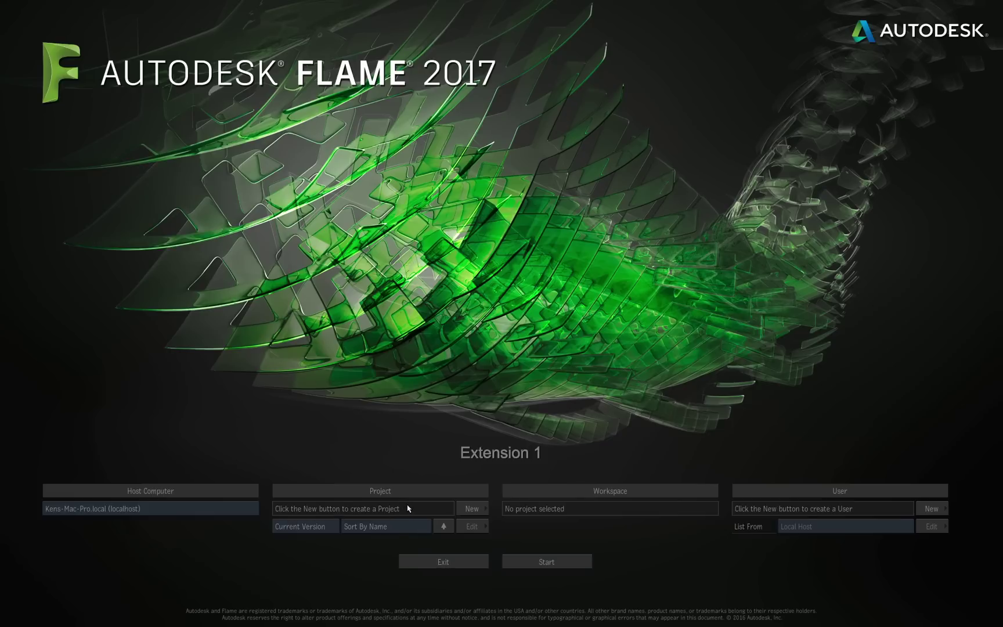
Create a new project named 'Flame 2017 Compositing 101', saved as Flame_2017_Compositing_101.
click(469, 508)
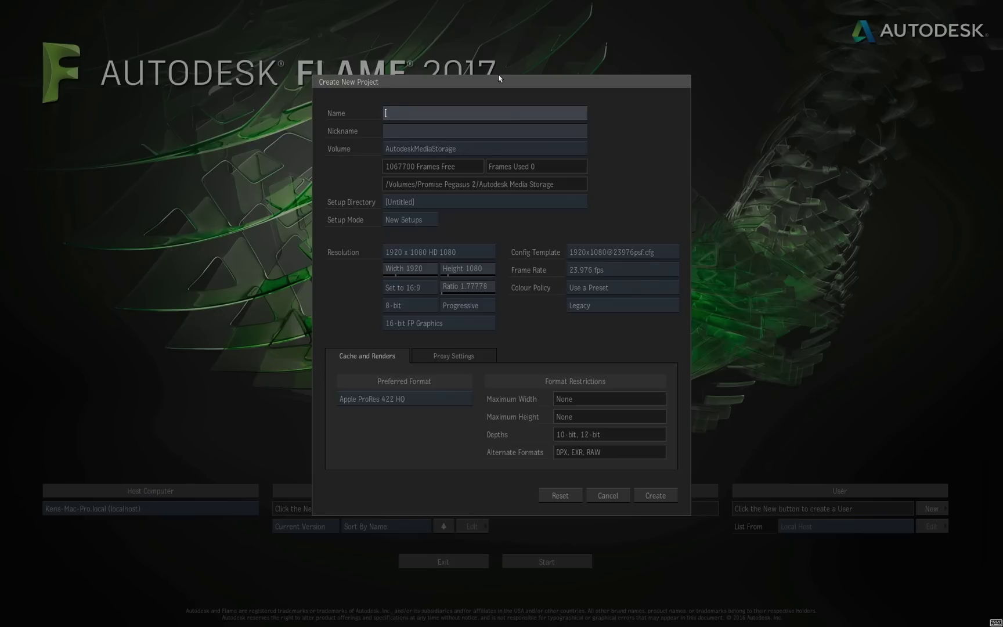
text(Flame 2017 Compositing 101)
key(Return)
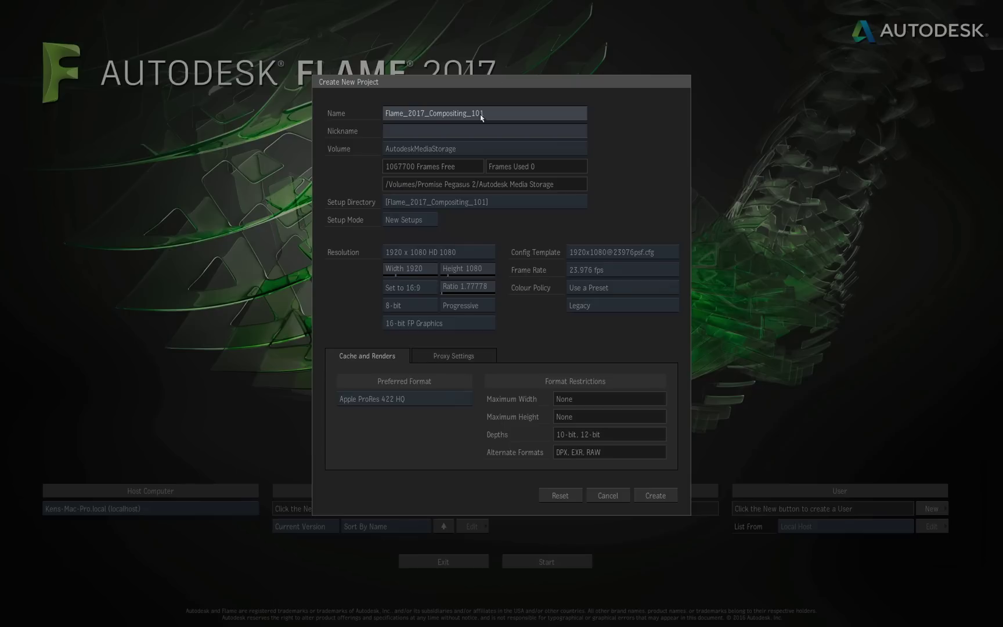
click(451, 130)
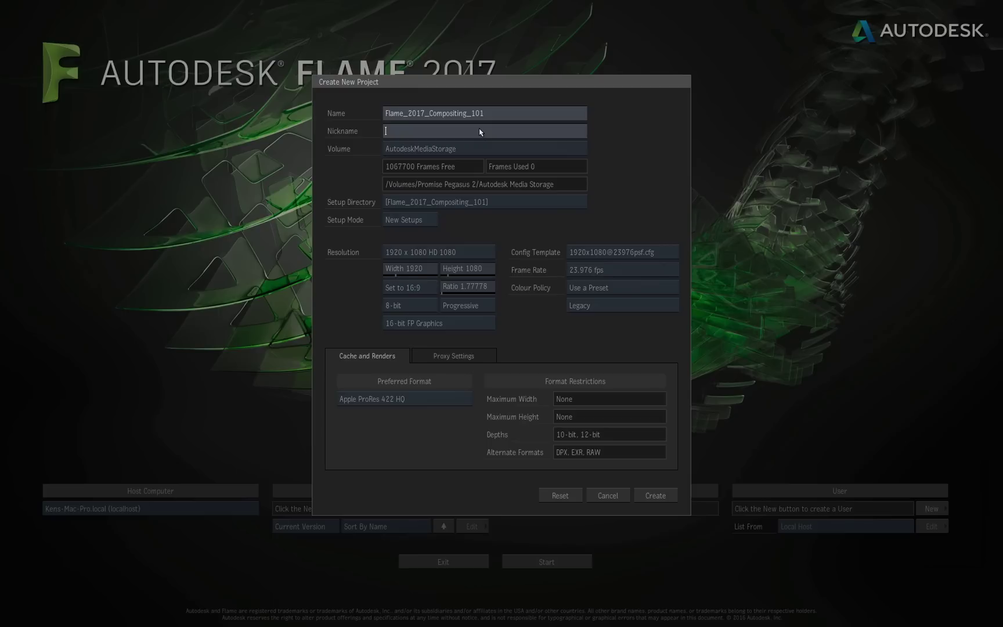
Enter F2017_101 as the project nickname.
text(F2017_101)
key(Return)
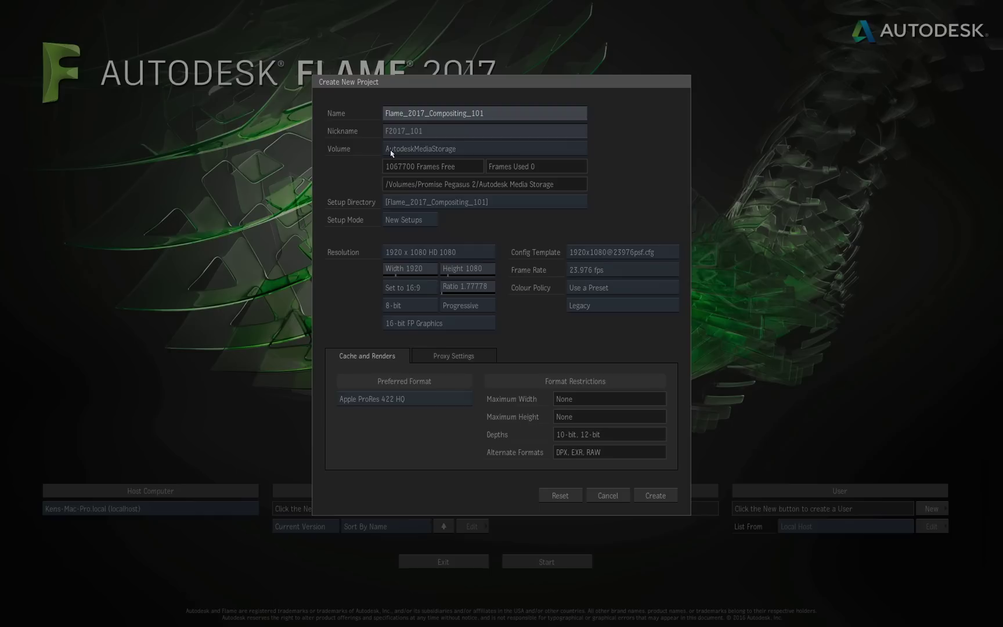
mouse_move(420, 152)
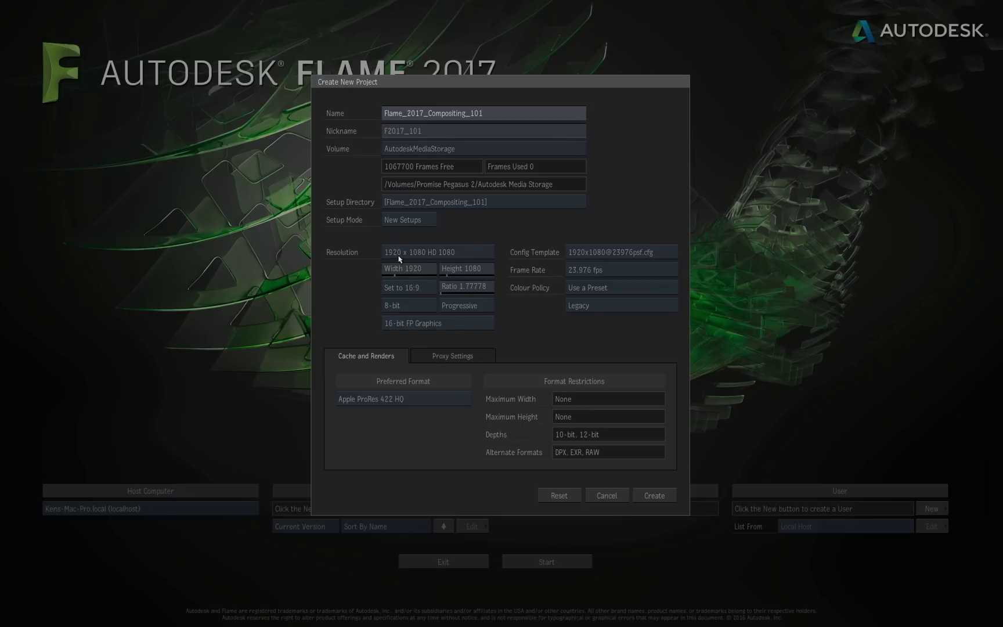
Keep 1920 x 1080 HD 1080, 16:9 and progressive scan, and change bit depth to 10-bit.
click(468, 254)
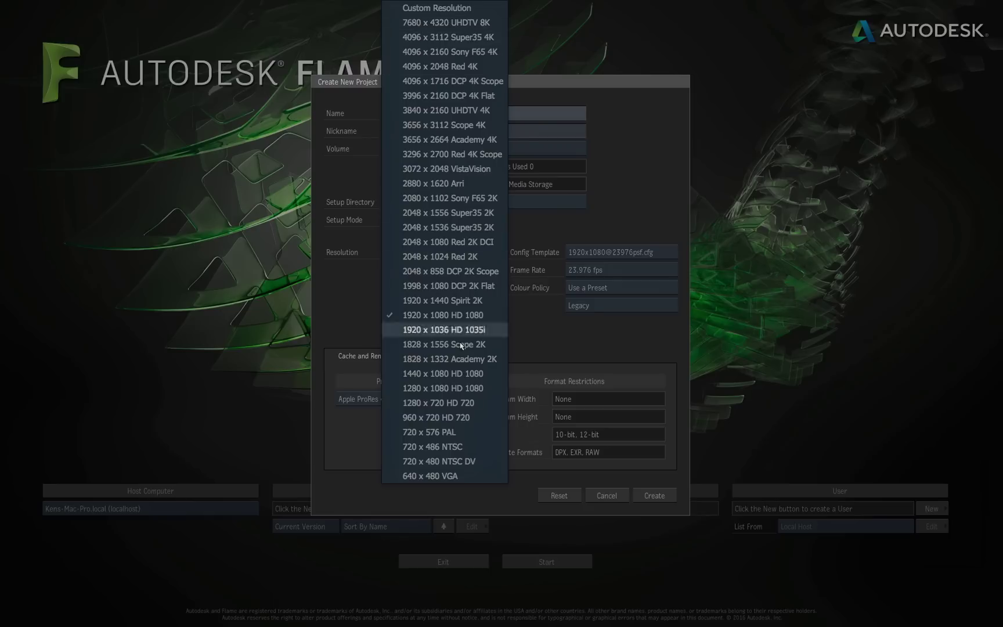
click(625, 201)
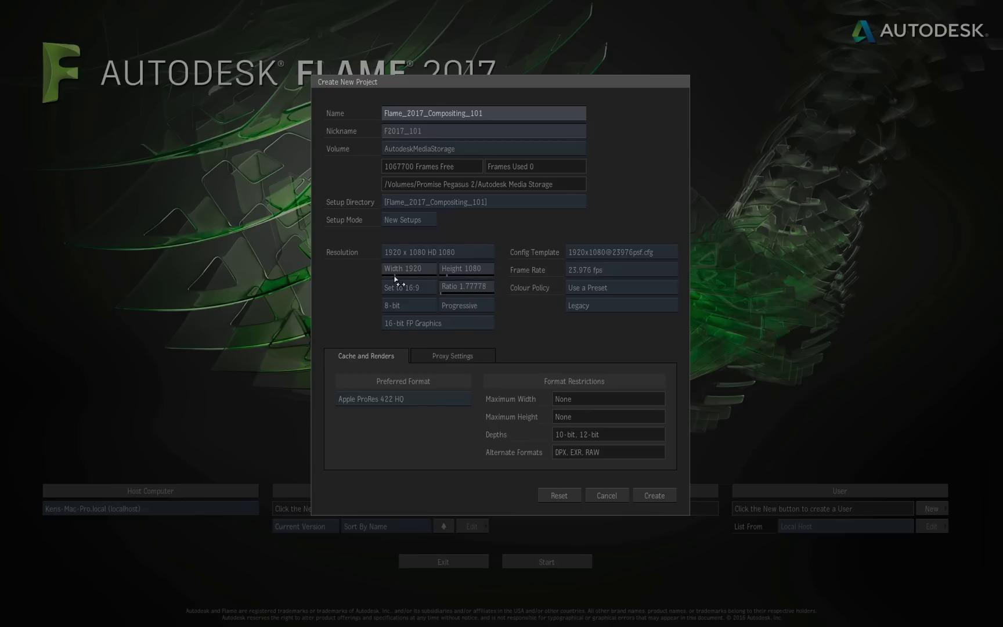
click(426, 290)
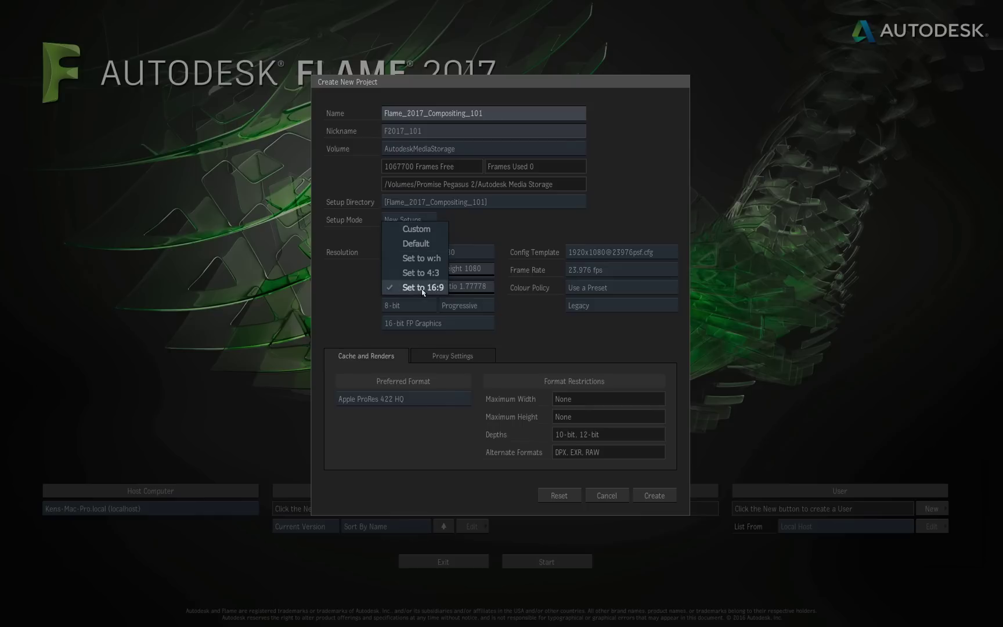
click(423, 292)
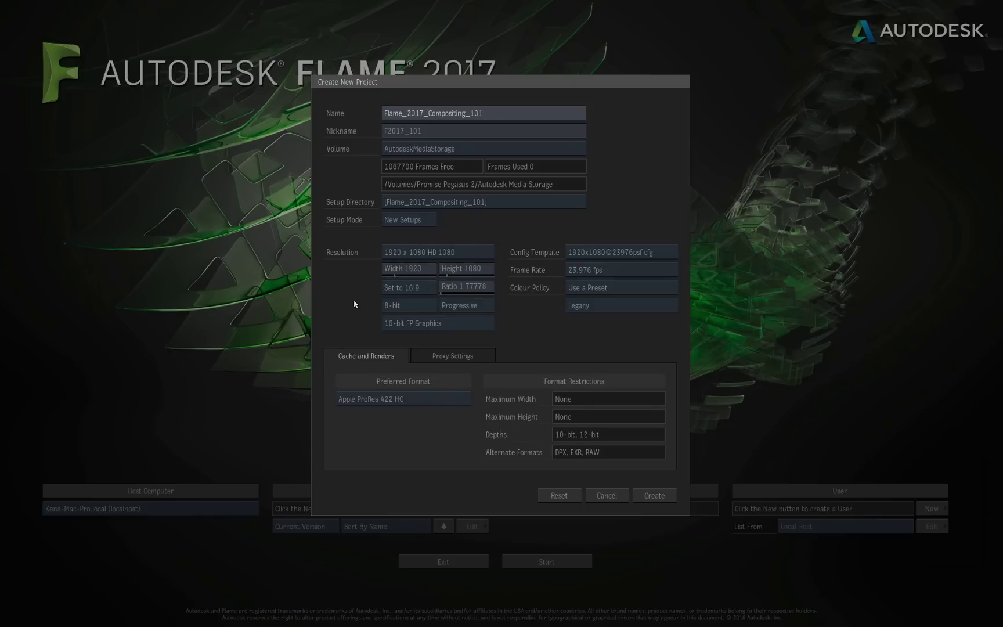
click(423, 307)
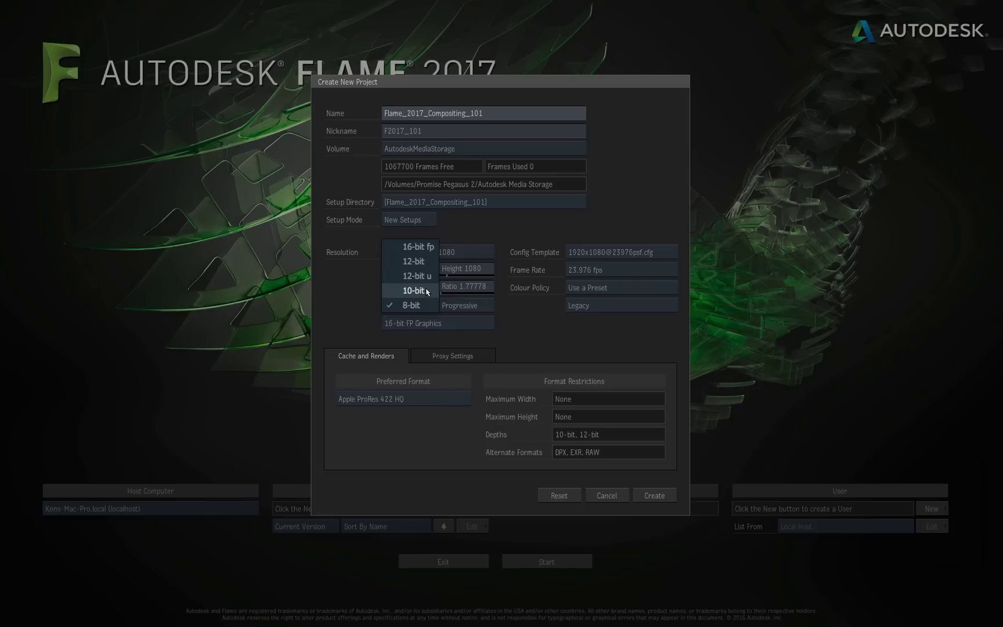
click(428, 292)
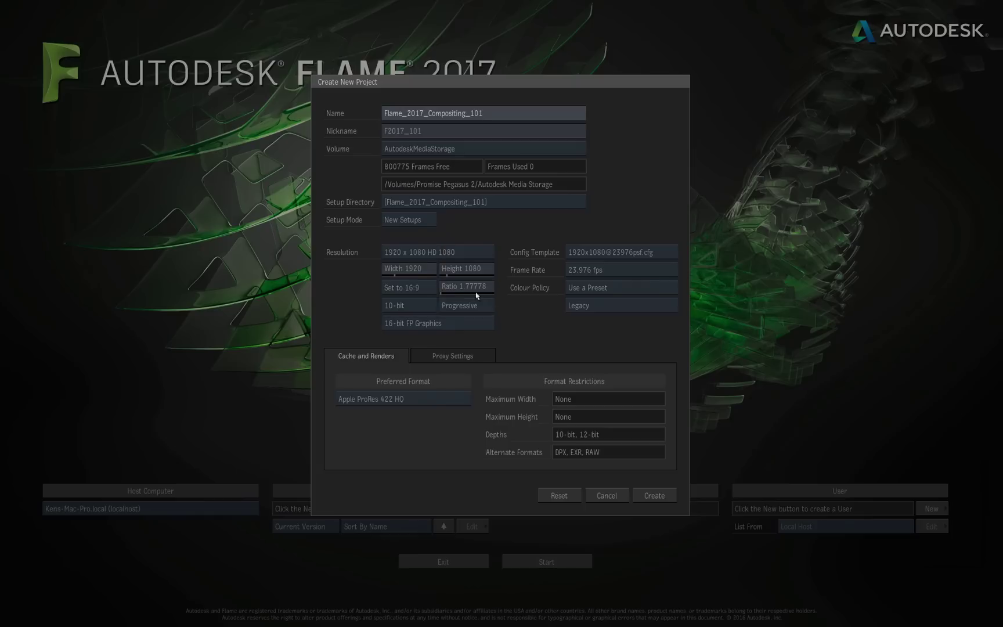
click(481, 313)
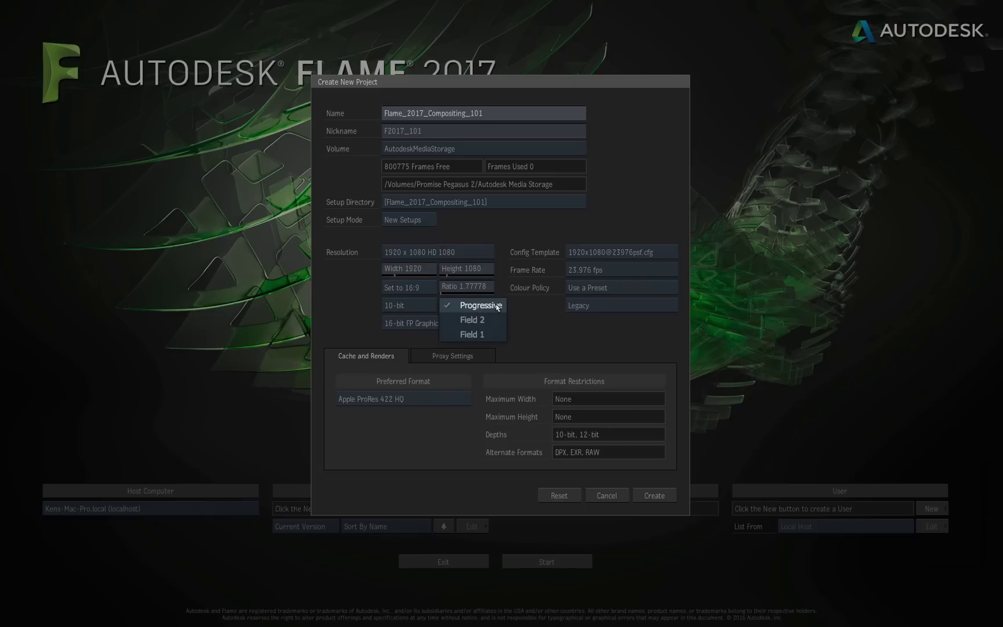
click(491, 306)
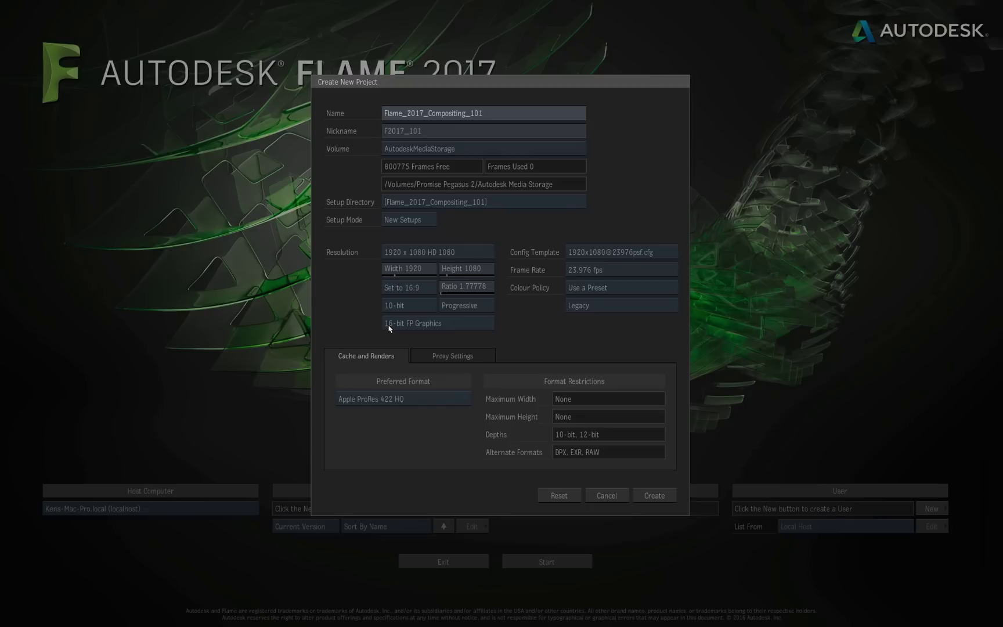
mouse_move(448, 329)
click(618, 255)
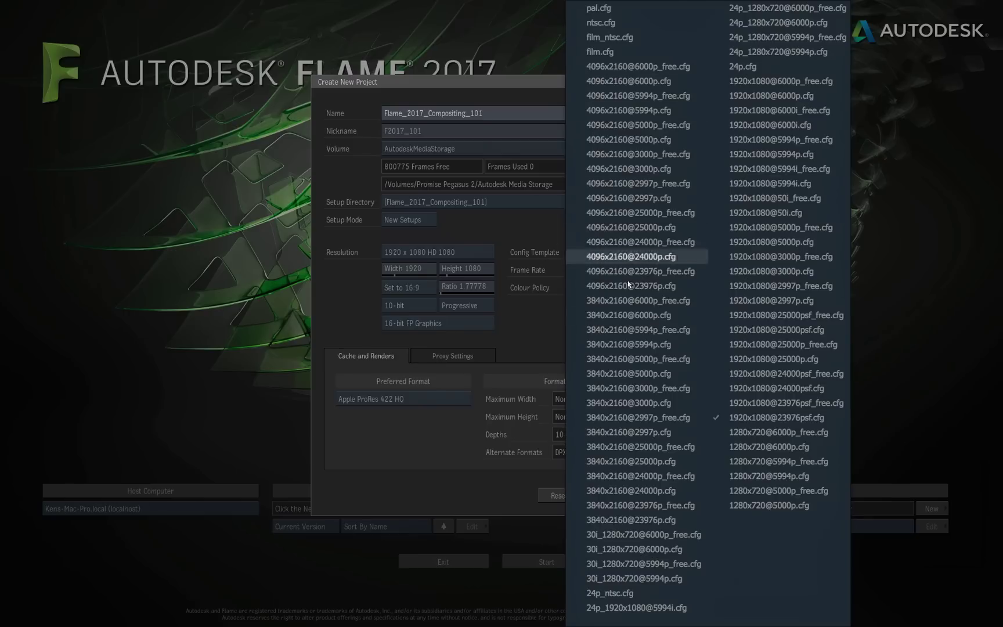
click(529, 229)
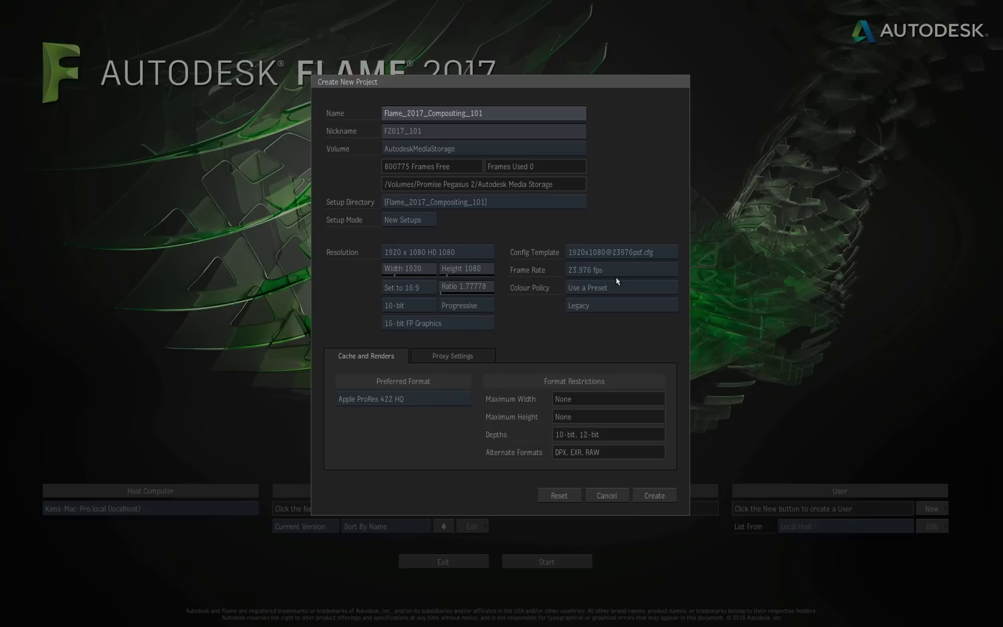
Keep 23.976 fps, return the resolution to 1920 x 1080 HD 1080, and select 10-bit depth.
click(643, 269)
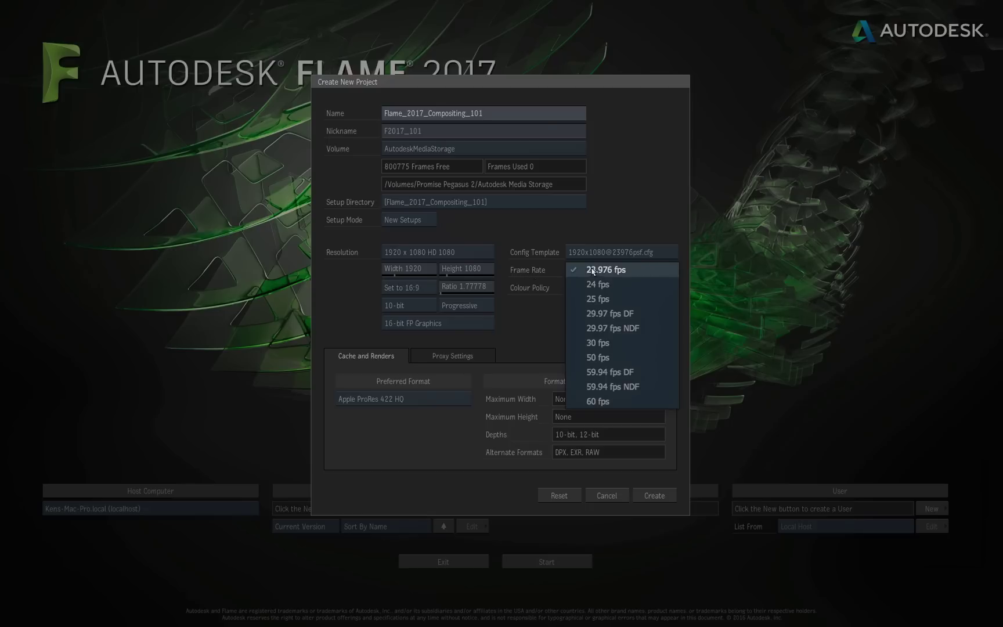
click(657, 270)
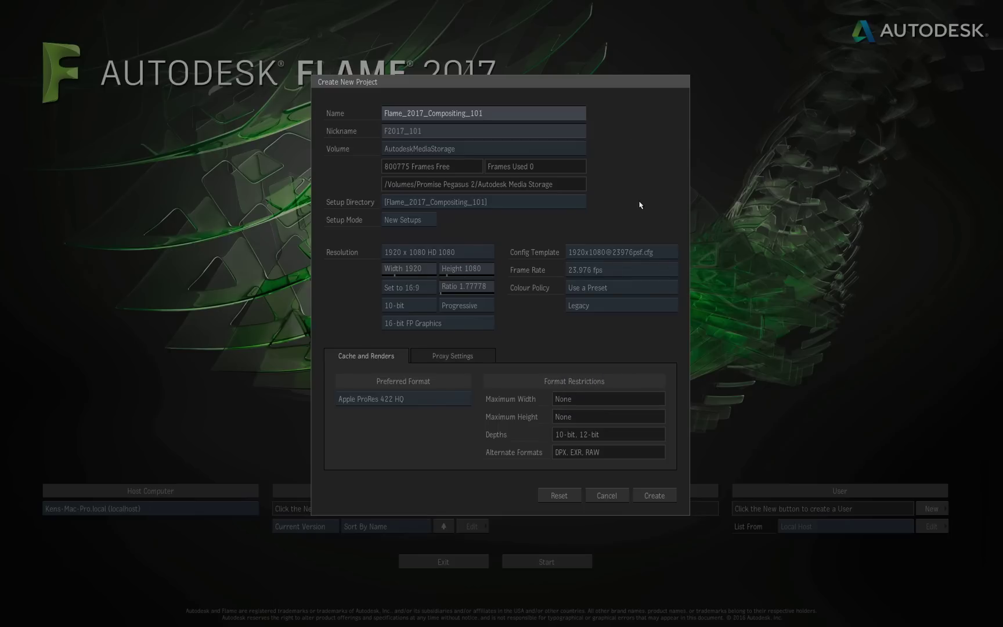
click(464, 253)
click(458, 199)
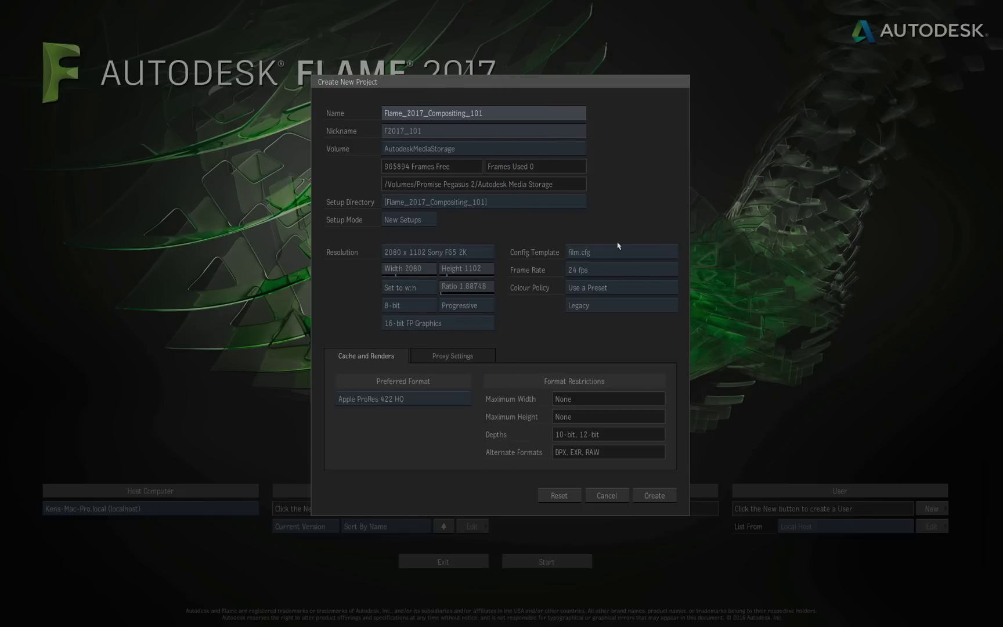
click(462, 253)
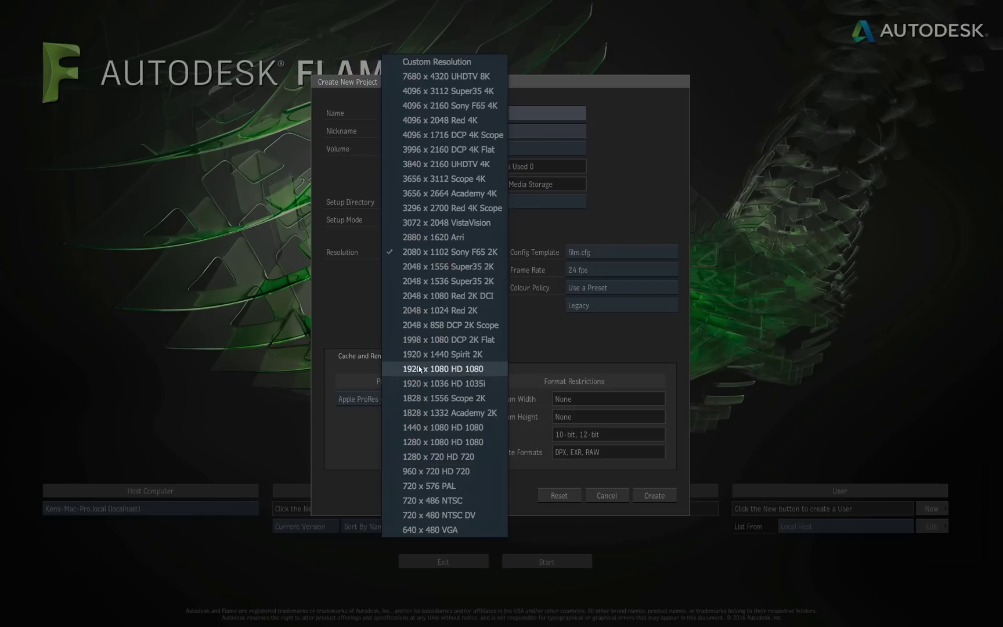
click(459, 369)
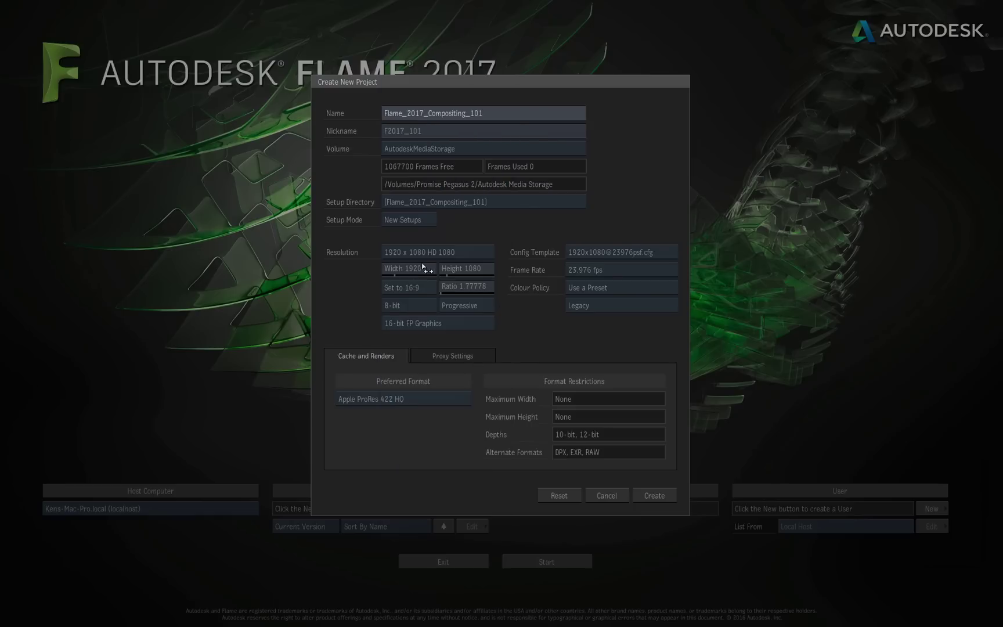
click(410, 306)
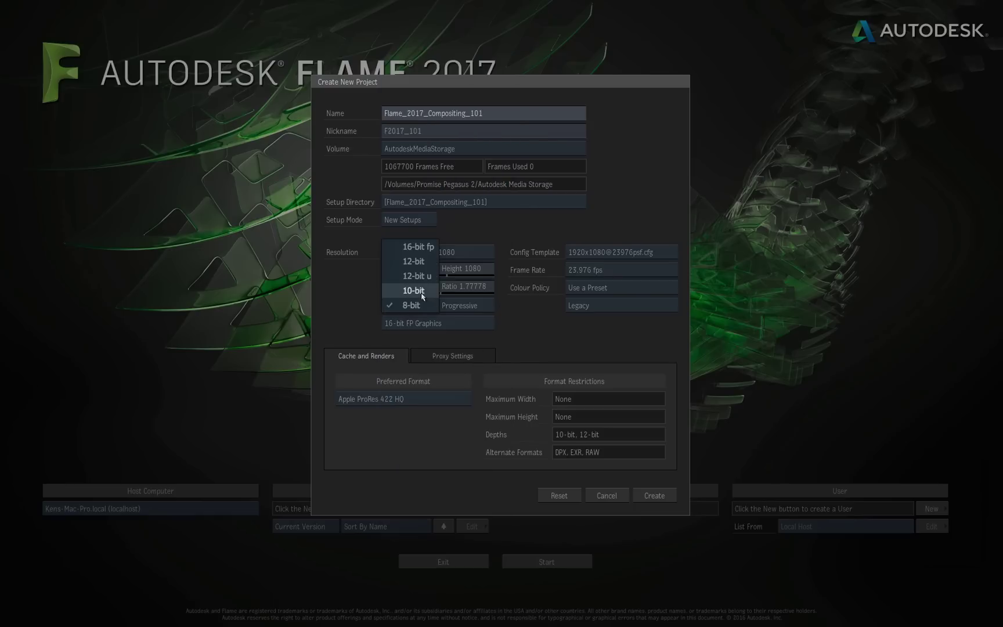
click(426, 292)
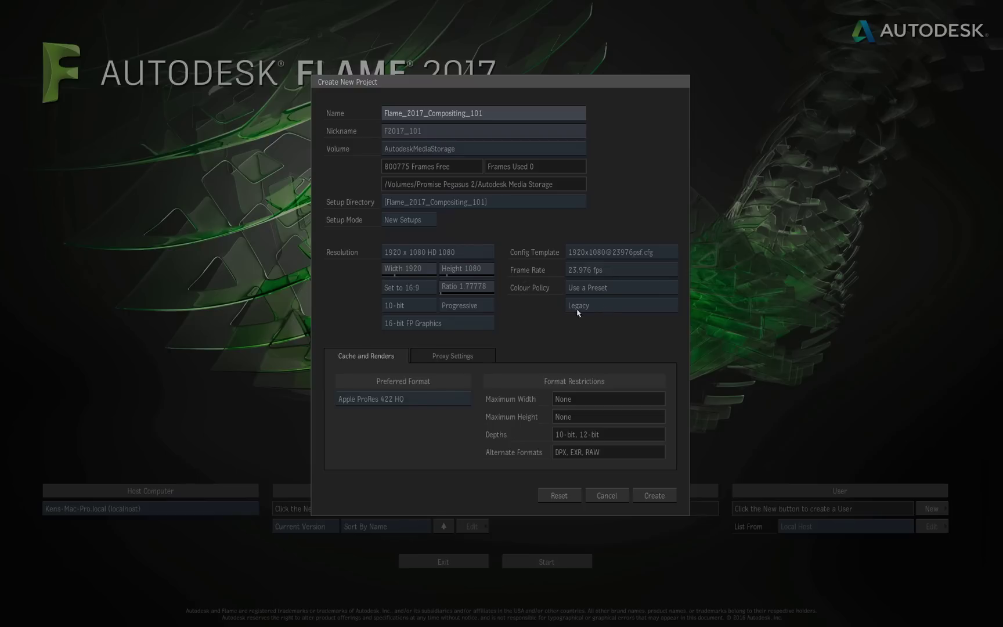
click(601, 304)
mouse_move(593, 306)
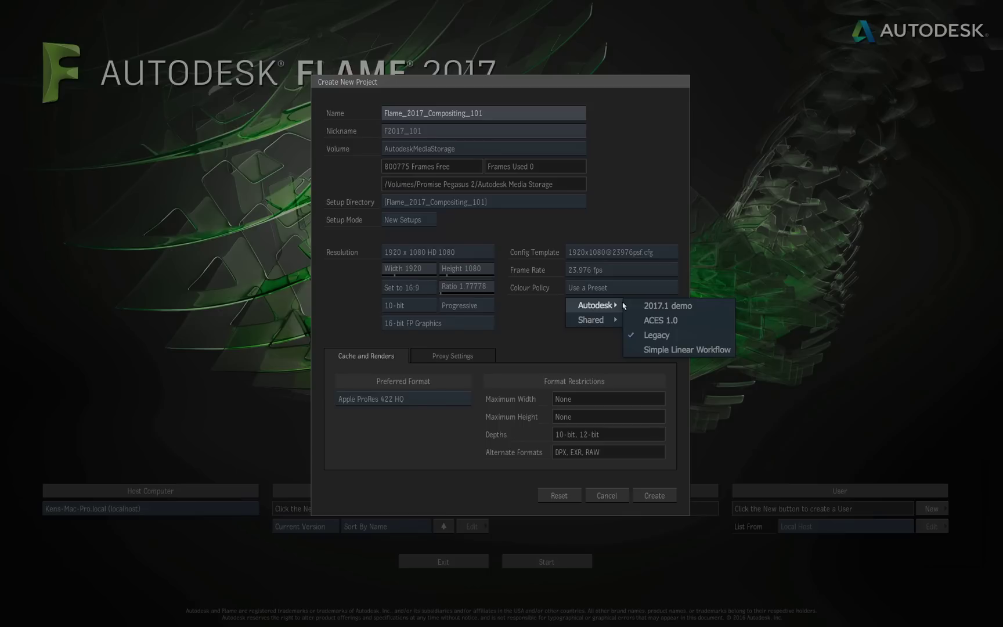
click(568, 346)
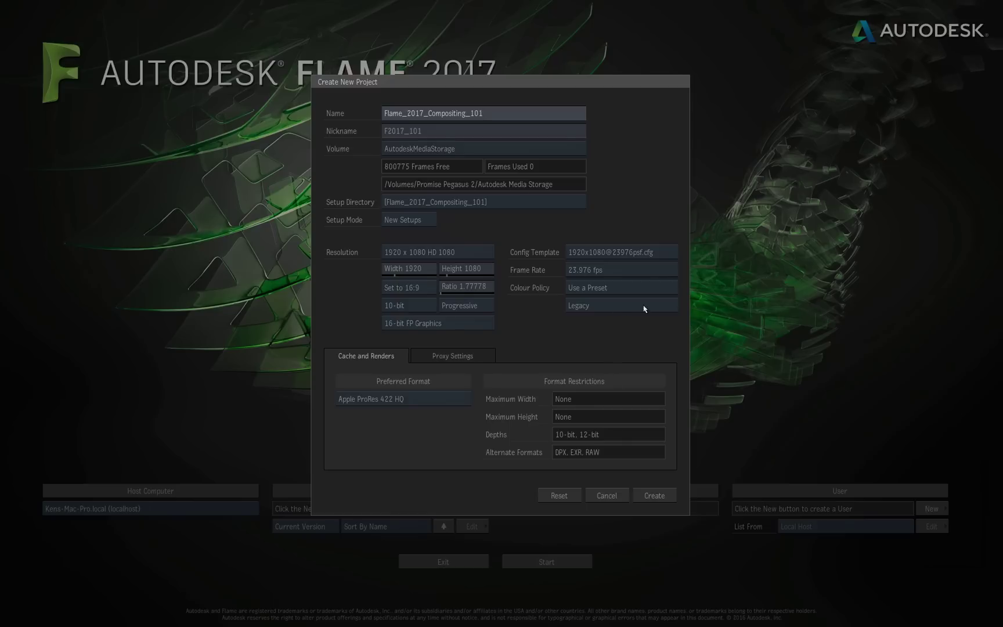
click(440, 356)
click(376, 360)
click(432, 399)
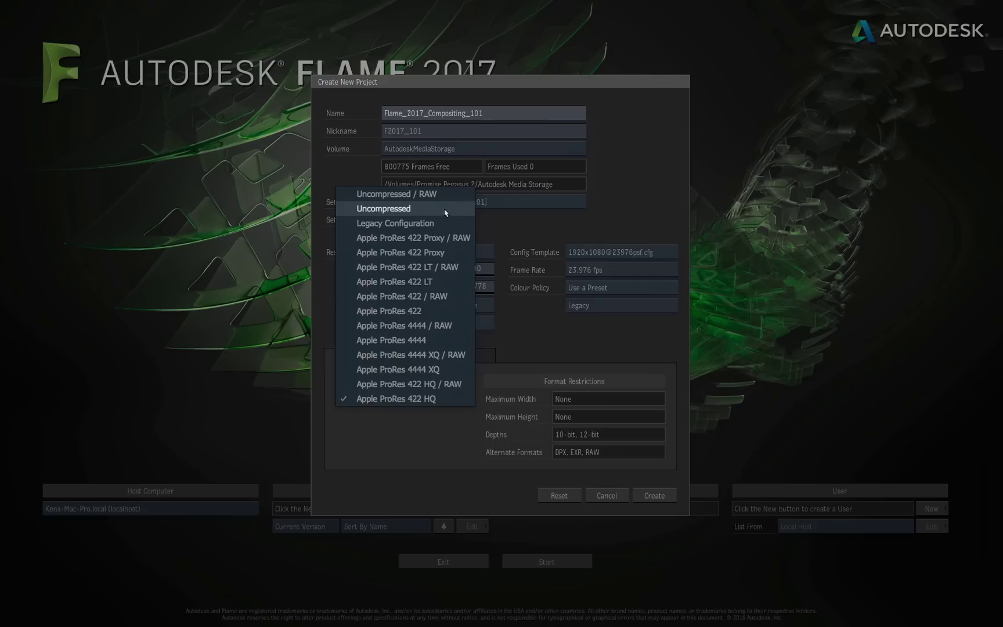
click(424, 448)
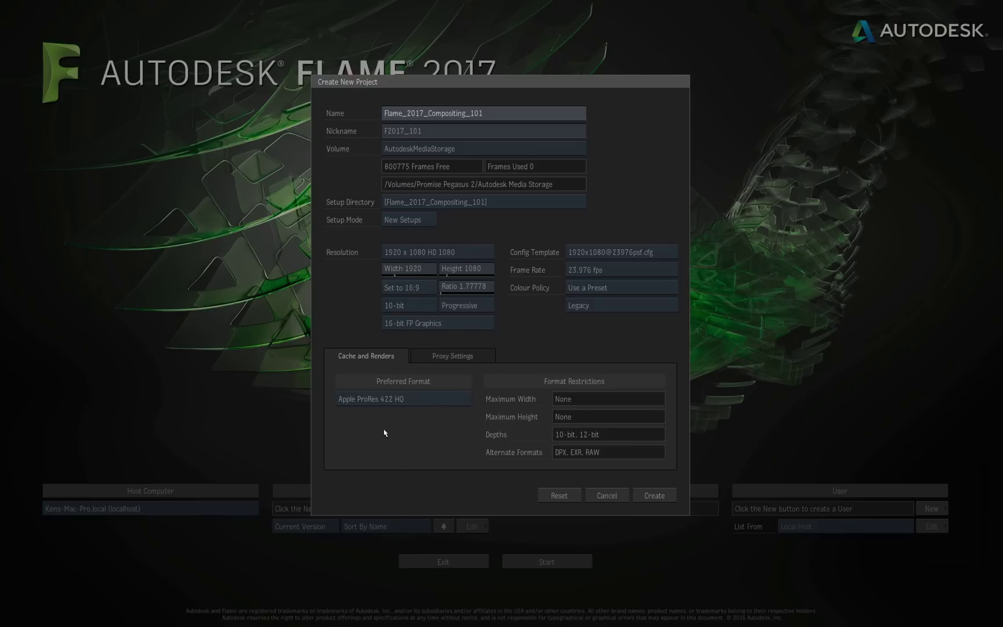
click(444, 398)
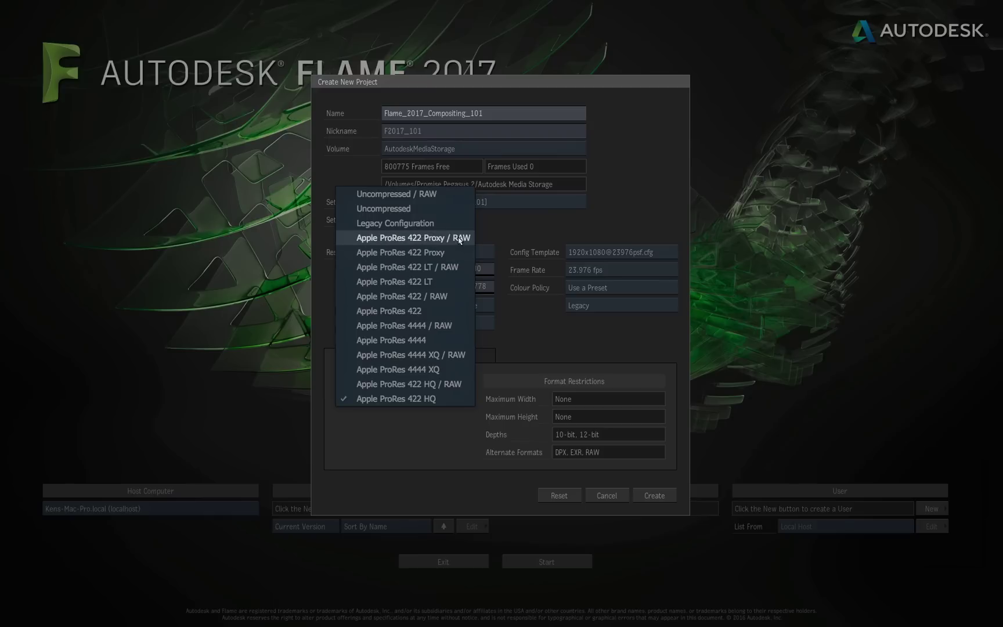
click(377, 406)
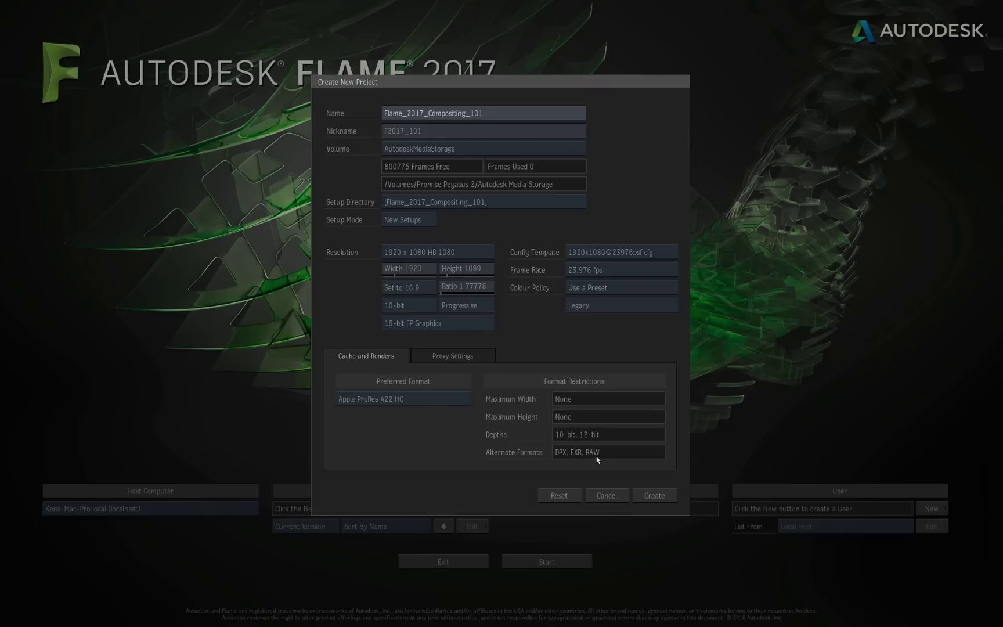
mouse_move(551, 461)
click(422, 400)
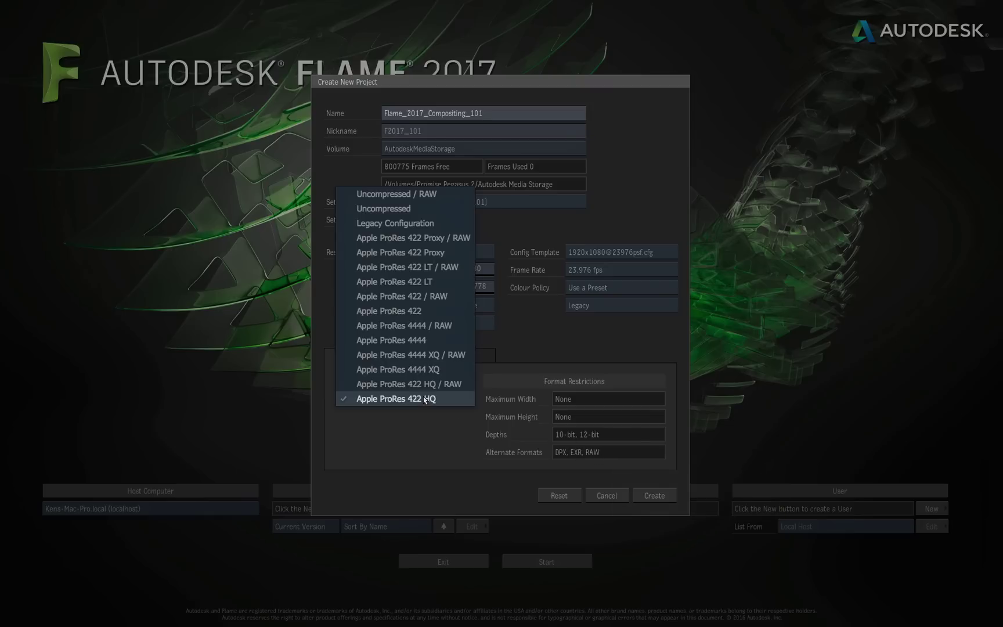
click(462, 383)
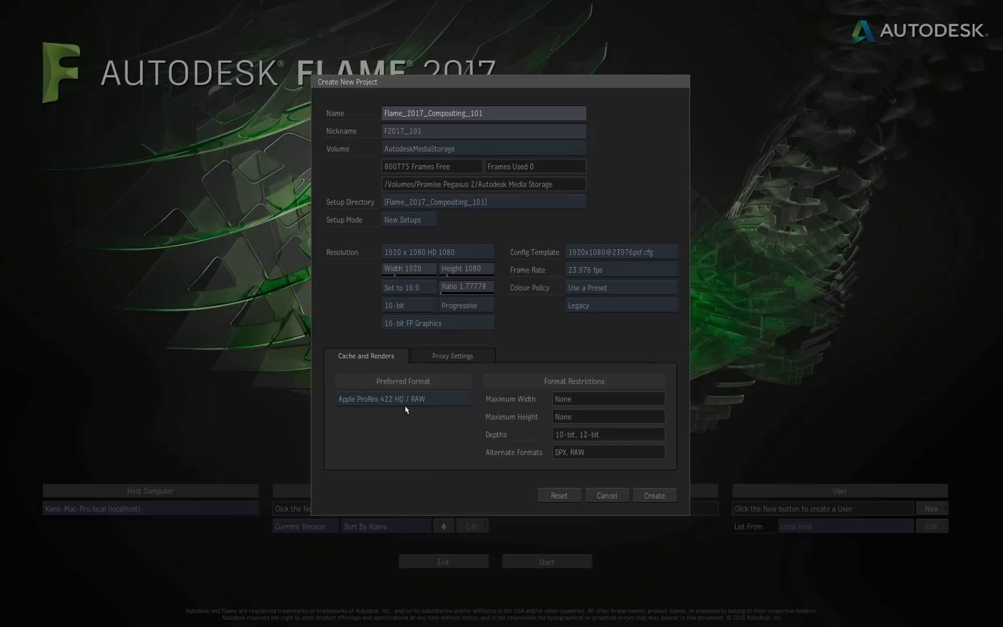
click(424, 401)
click(435, 415)
click(416, 400)
click(442, 386)
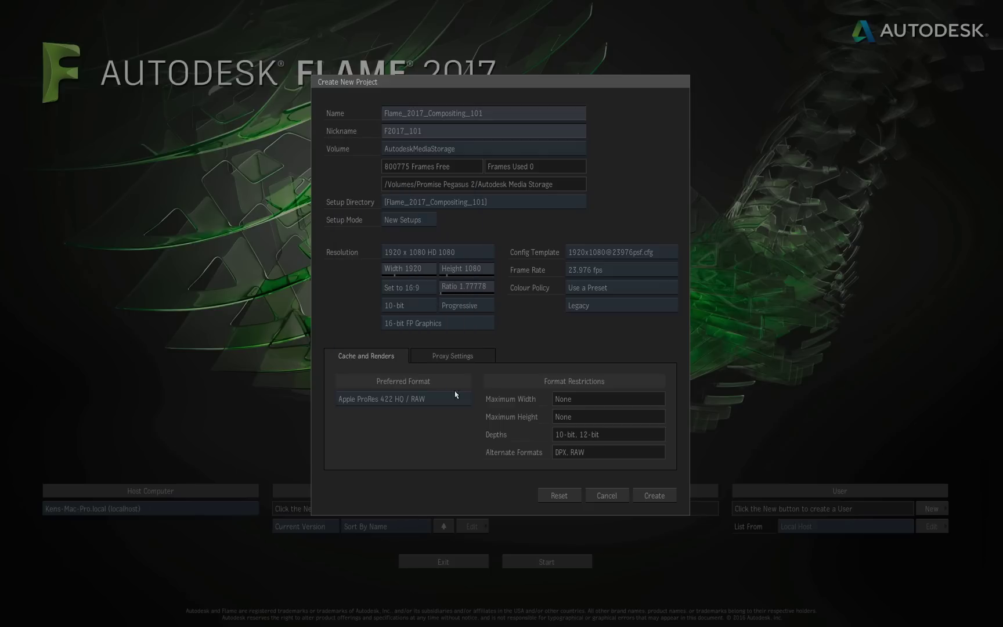
click(432, 399)
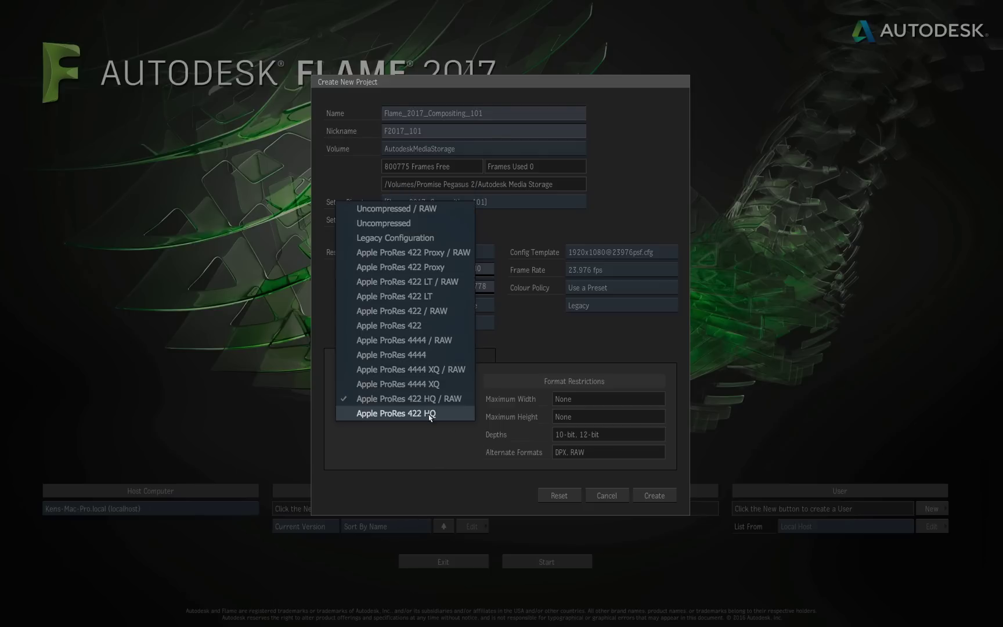
click(429, 414)
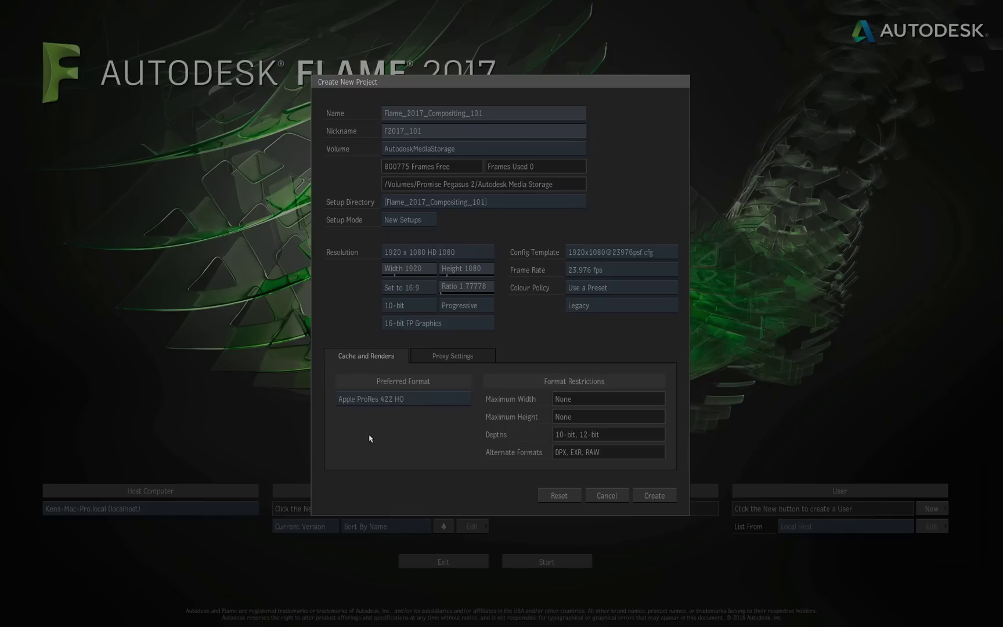
Review the proxy settings, keeping Proxy 1/2 and the Lanczos filter.
click(451, 356)
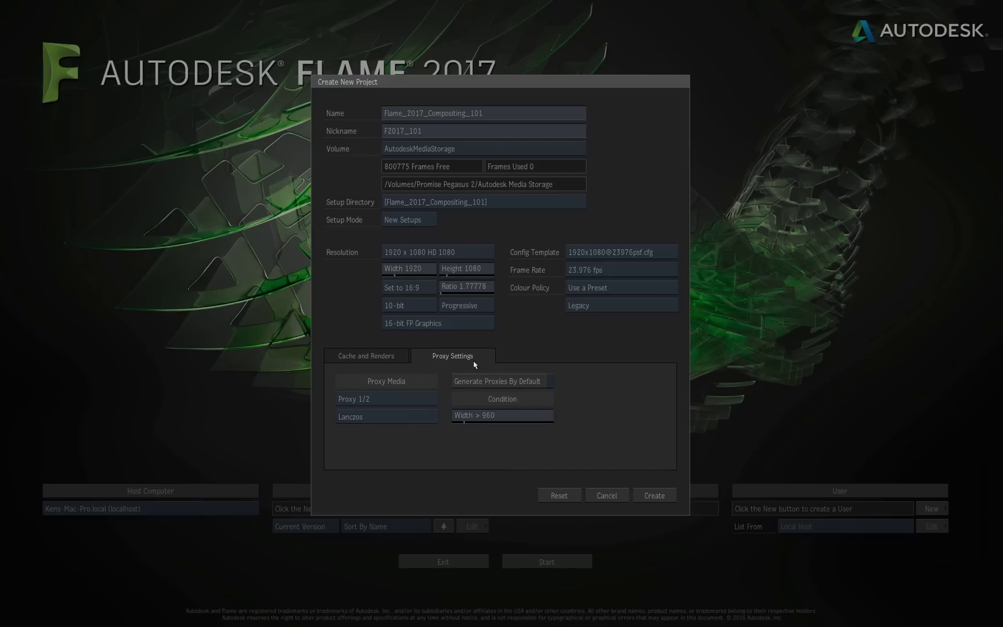
click(402, 398)
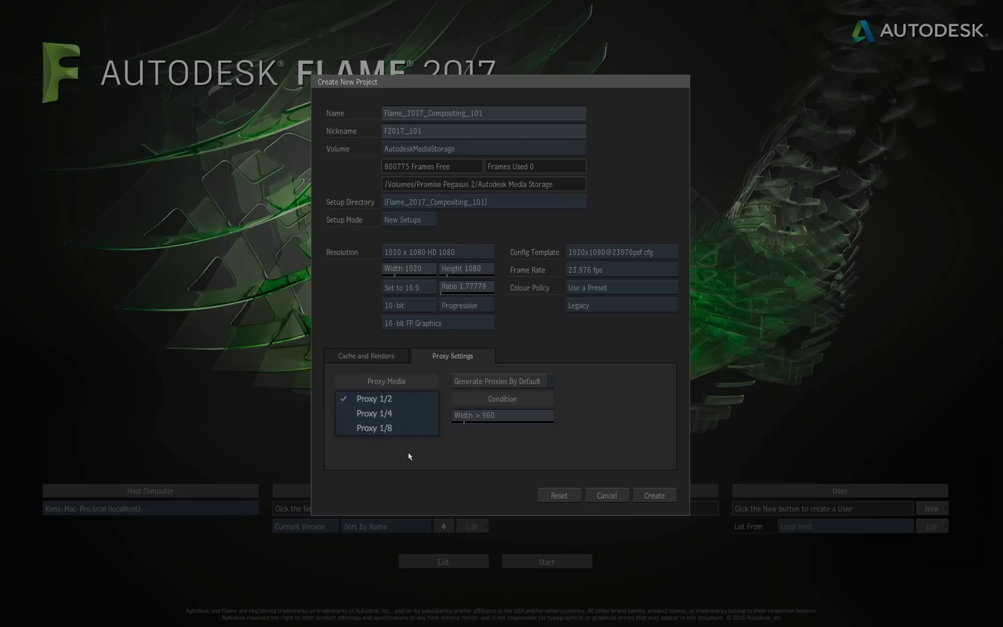
click(402, 416)
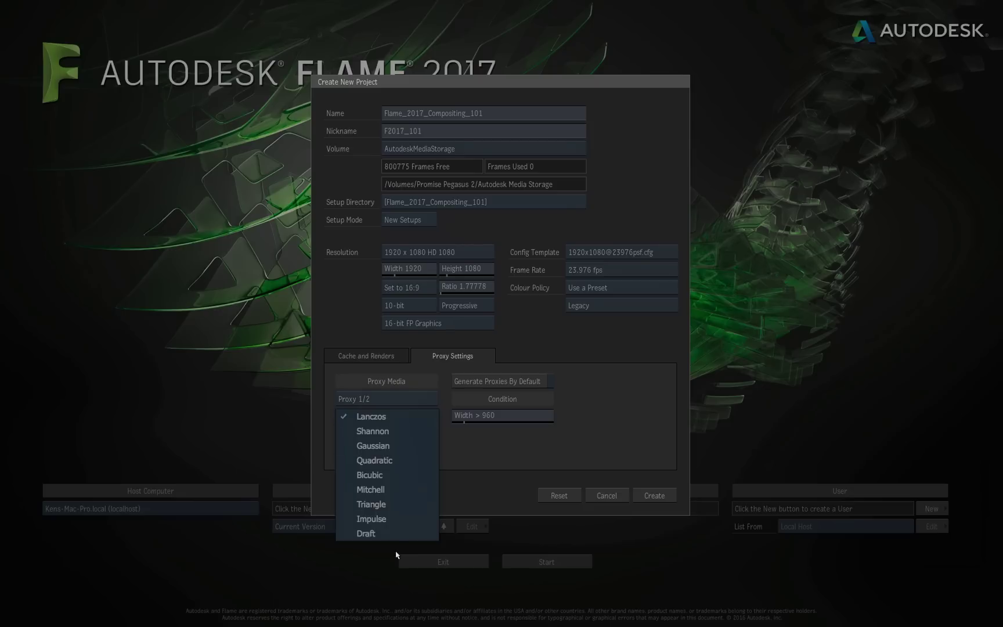
click(487, 467)
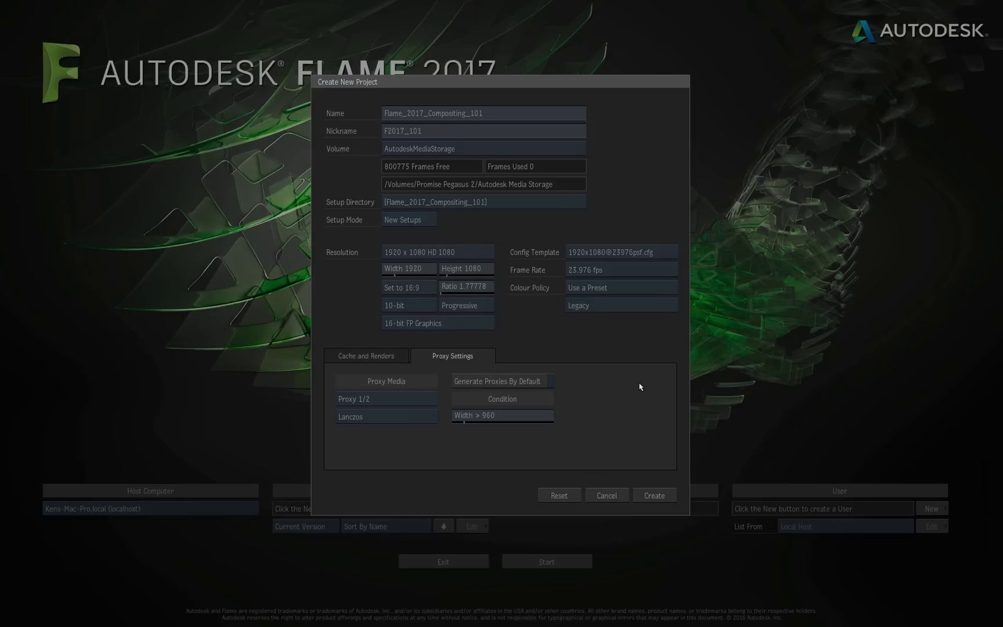
Create Flame_2017_Compositing_101 after checking cache settings, then create a second project, New_Project.
click(365, 356)
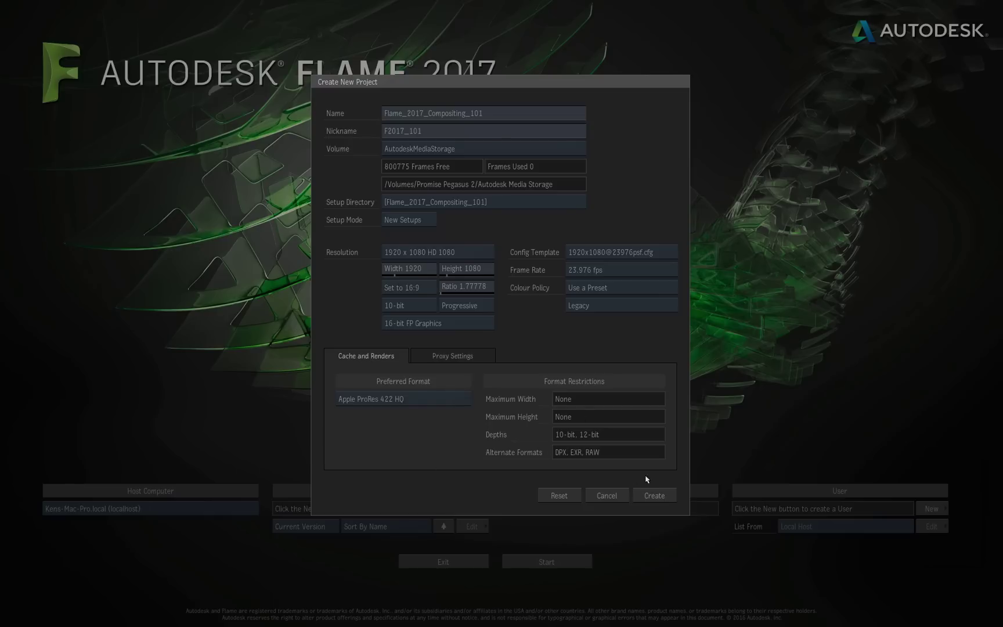
click(654, 495)
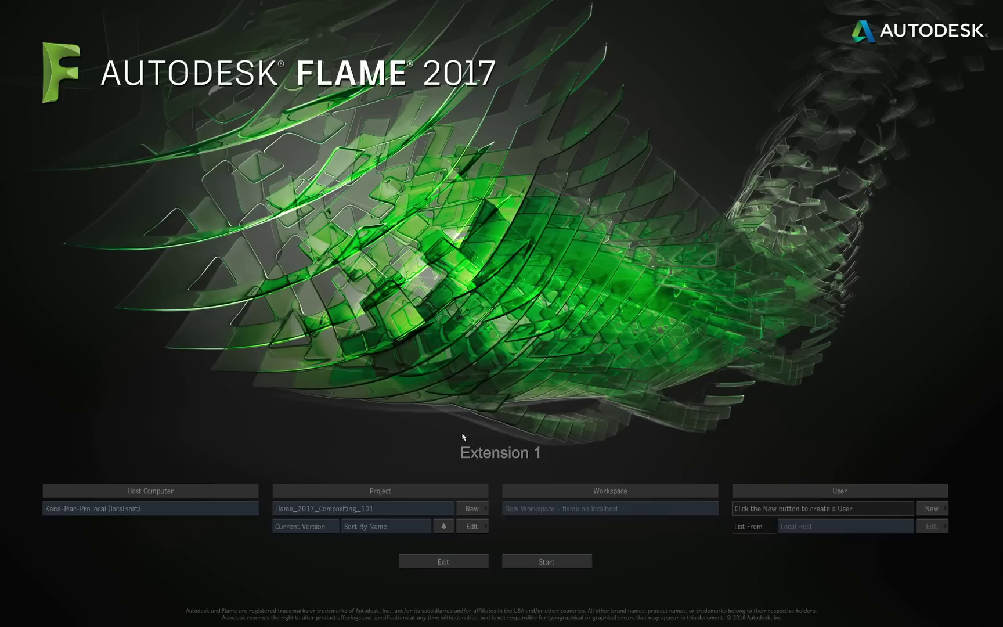
click(471, 509)
text(N)
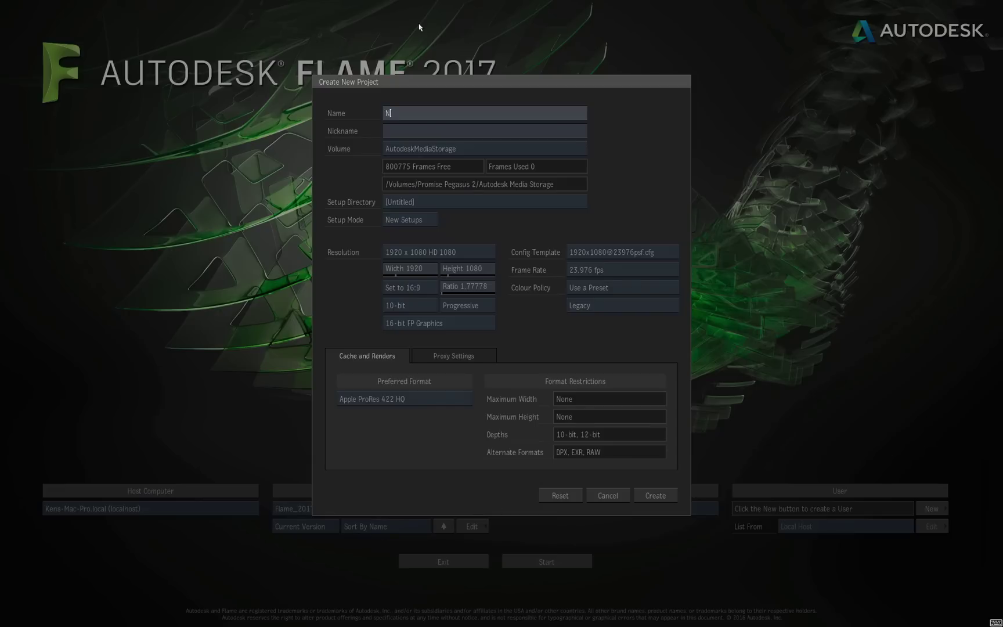
text(ew Project)
key(Tab)
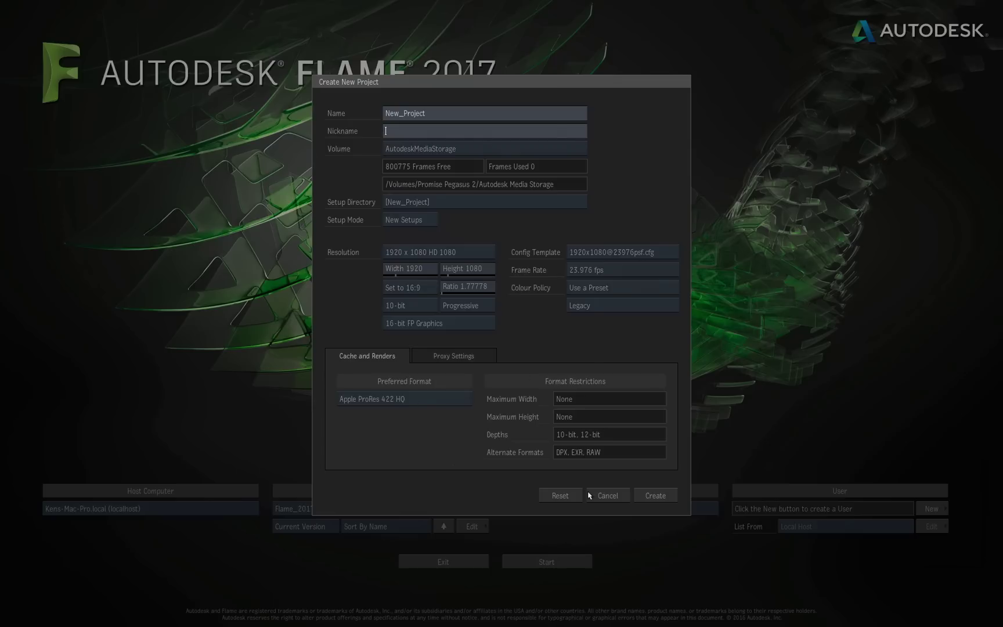
click(651, 498)
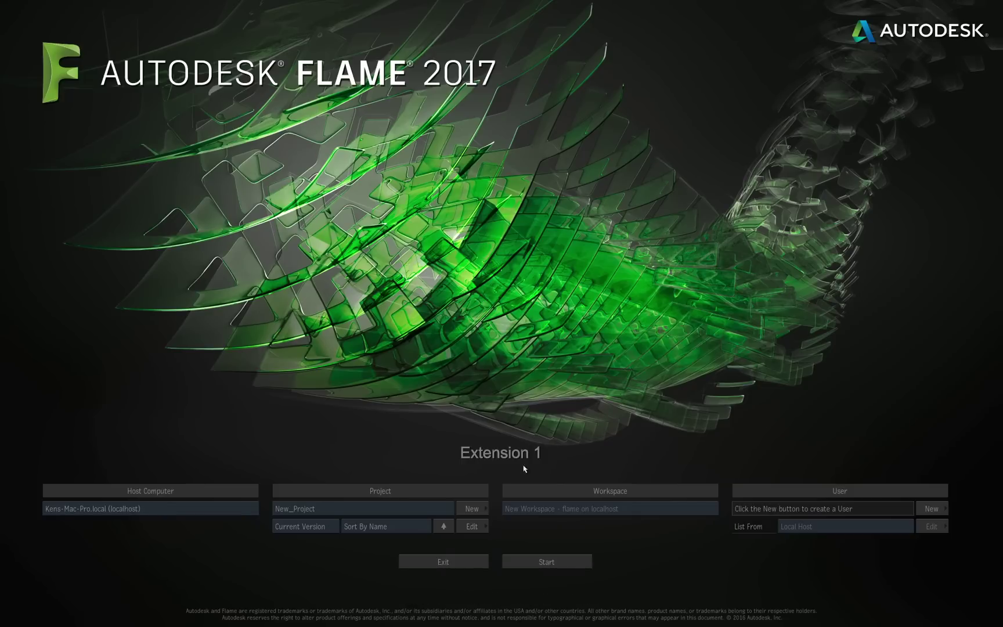
Switch between the two projects, leave New_Project selected, and open its Edit Project dialog.
click(441, 511)
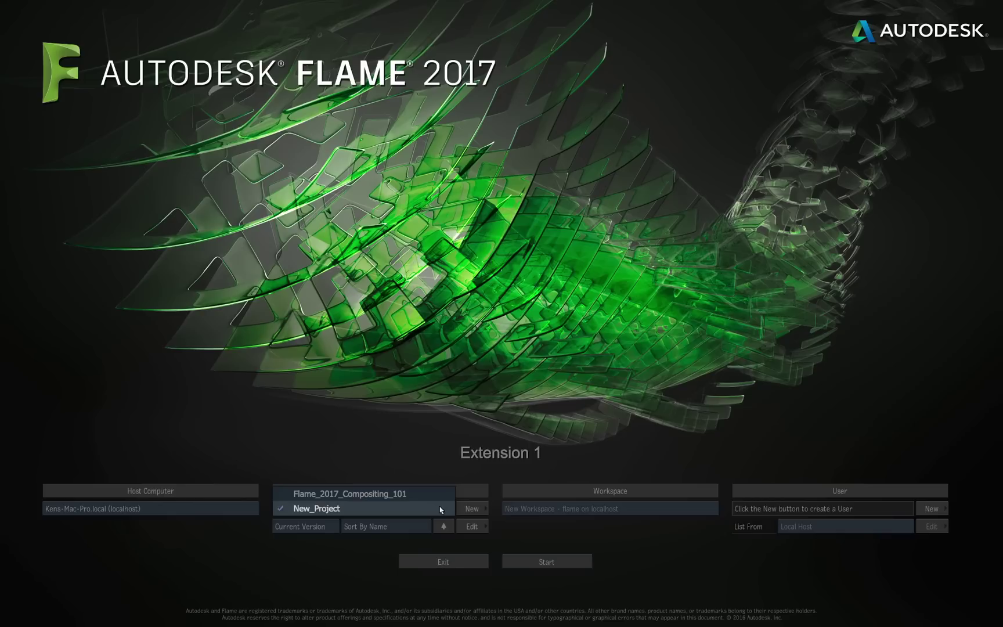
click(439, 493)
click(432, 508)
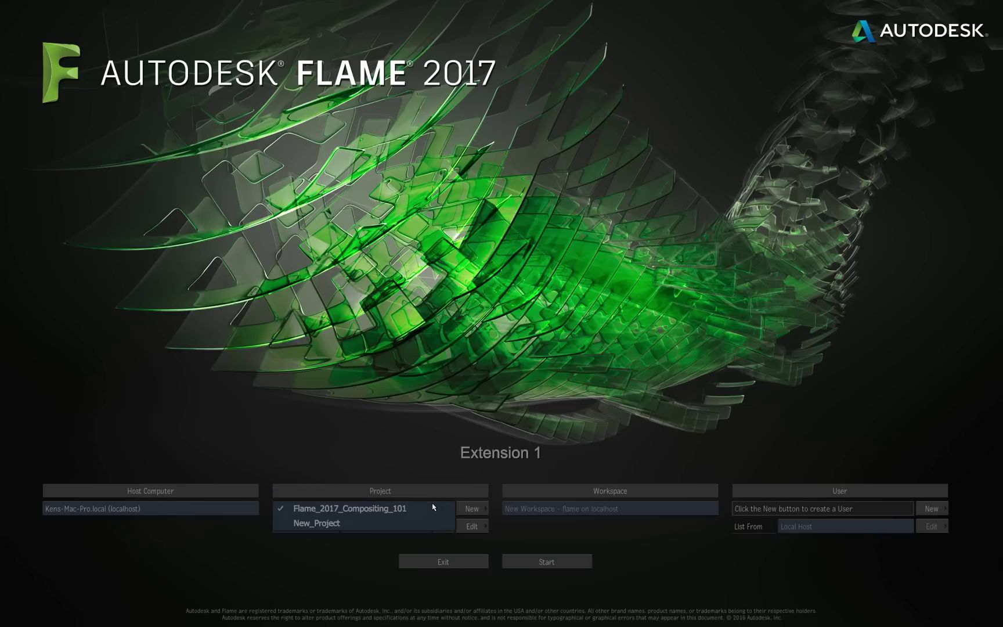
click(431, 524)
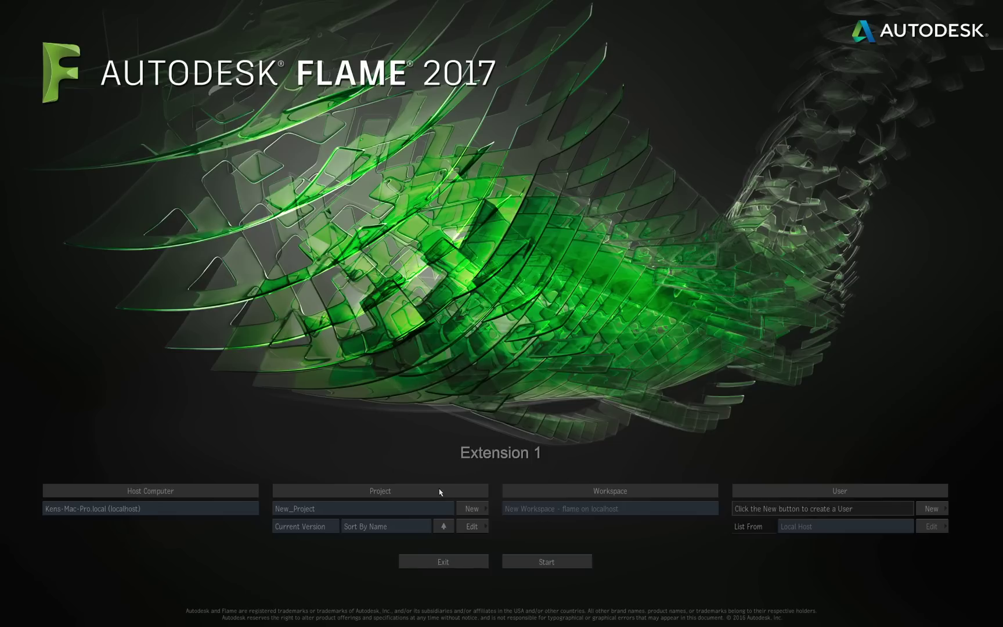
click(329, 512)
click(350, 510)
click(472, 527)
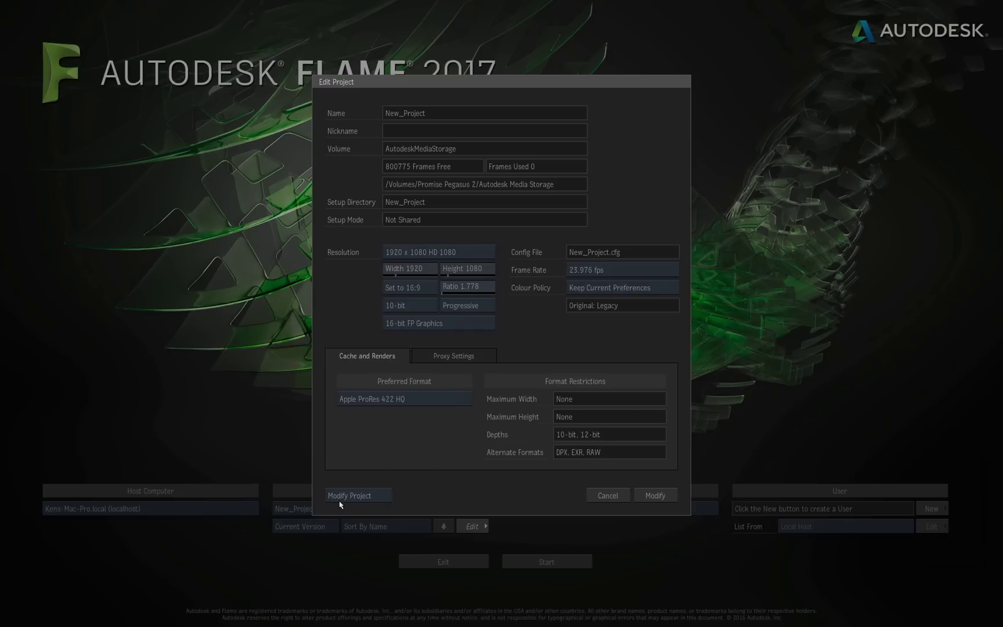
Choose Delete Project under Modify Project, then cancel so New_Project remains.
click(379, 498)
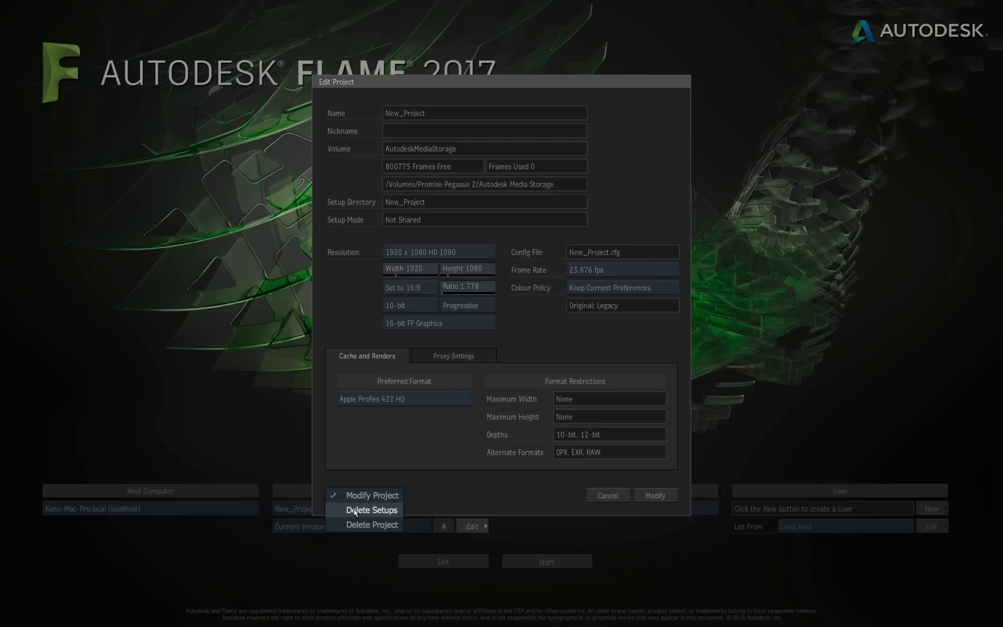
click(383, 524)
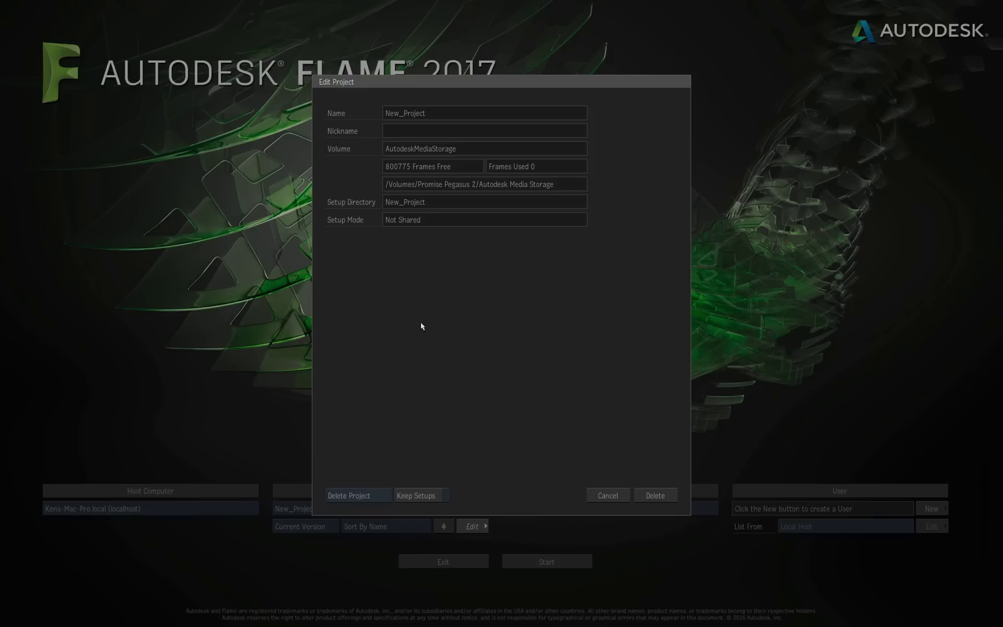
click(609, 495)
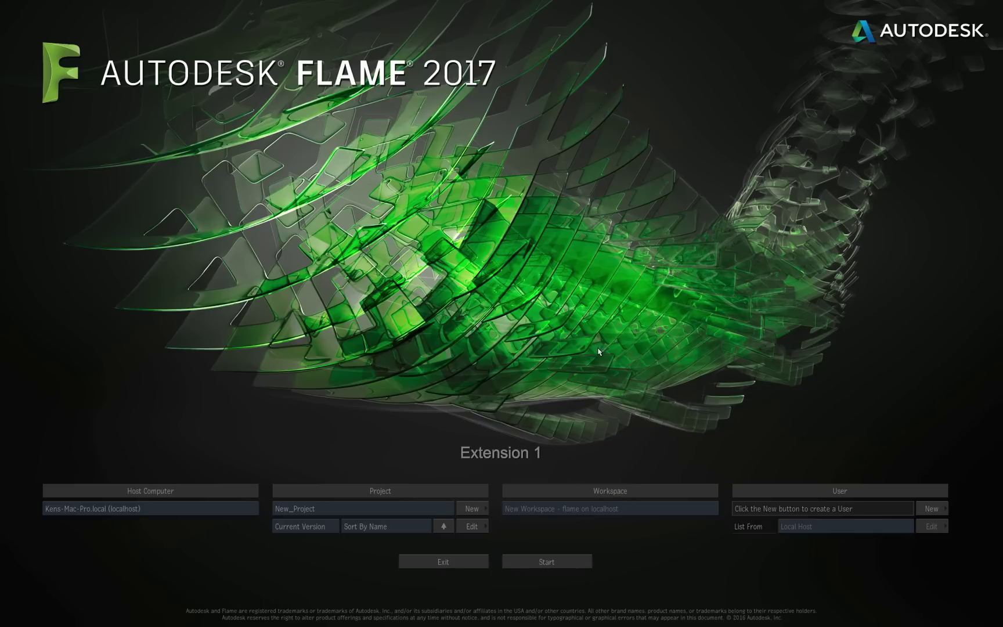
Select Flame_2017_Compositing_101, briefly list All Versions, then return to Current Version.
click(386, 515)
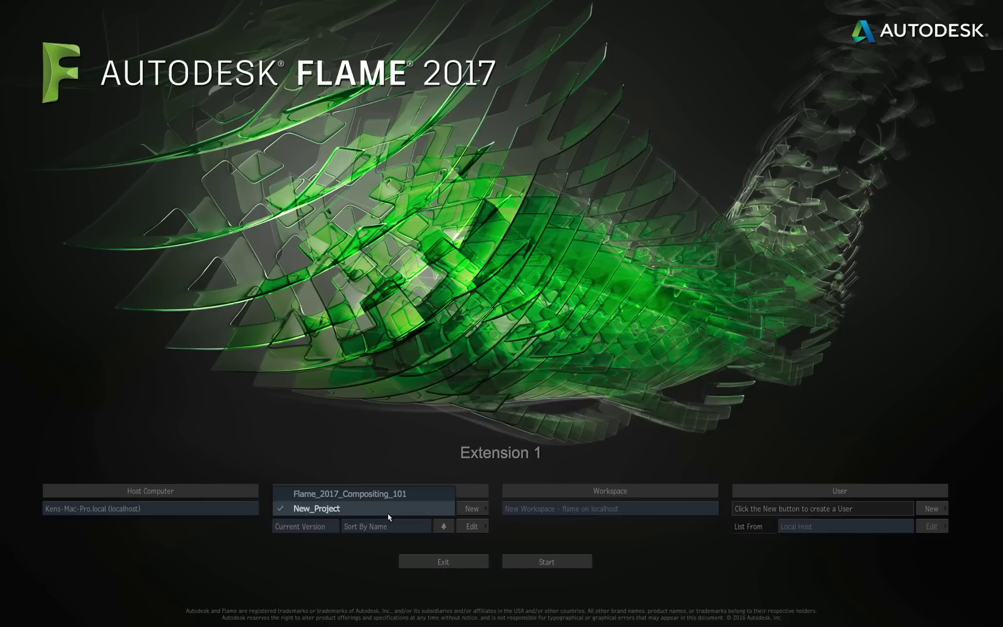
click(398, 495)
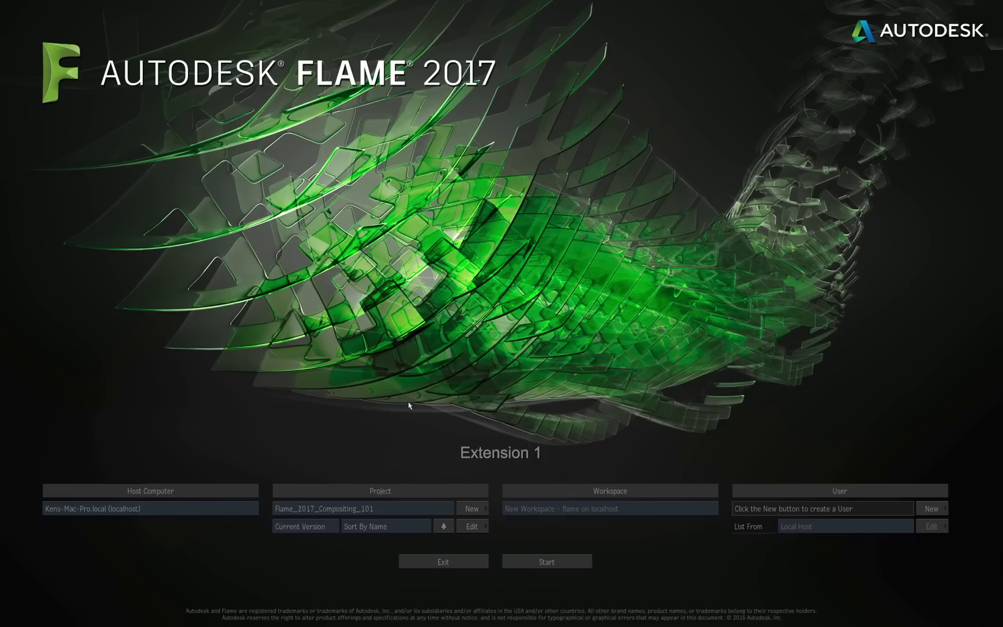
click(320, 529)
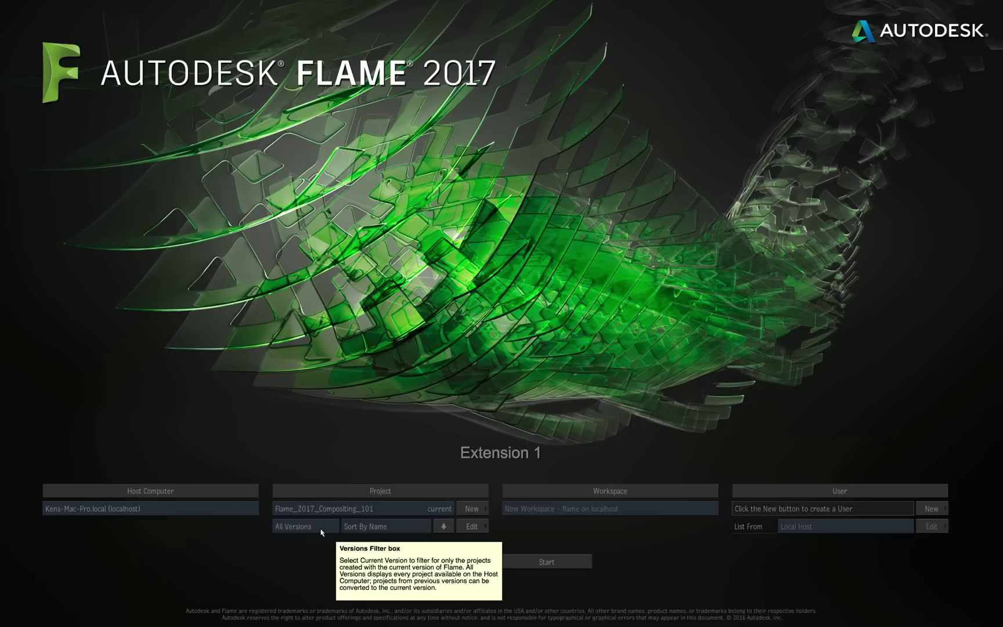
click(415, 510)
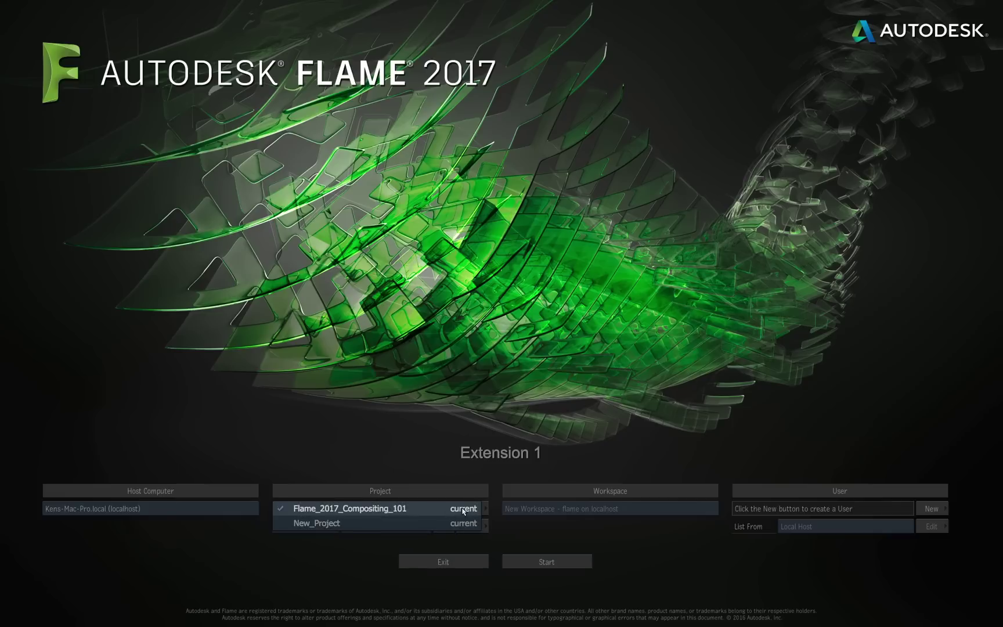
click(431, 510)
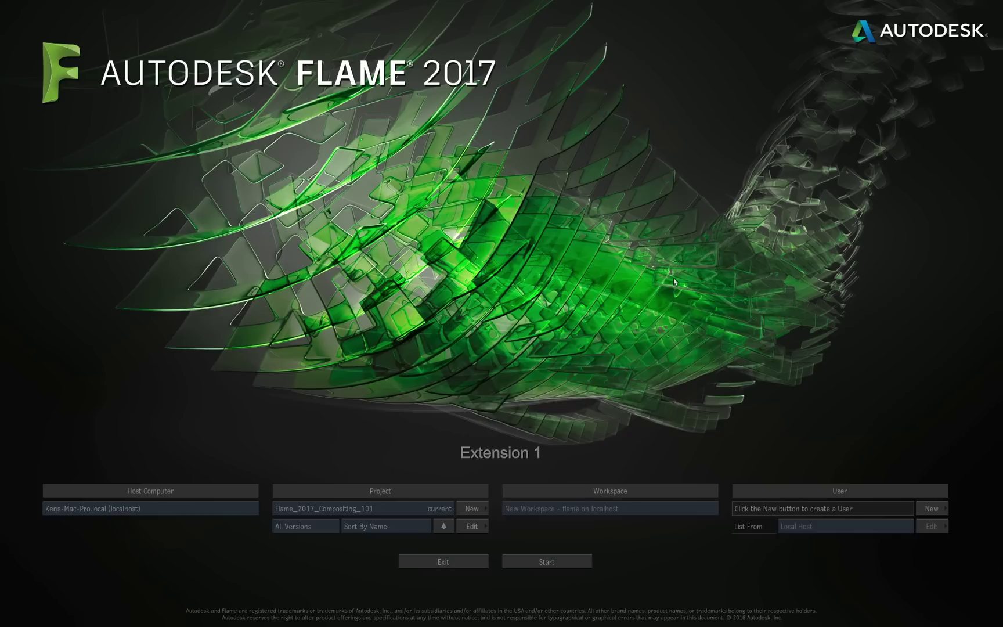
click(305, 526)
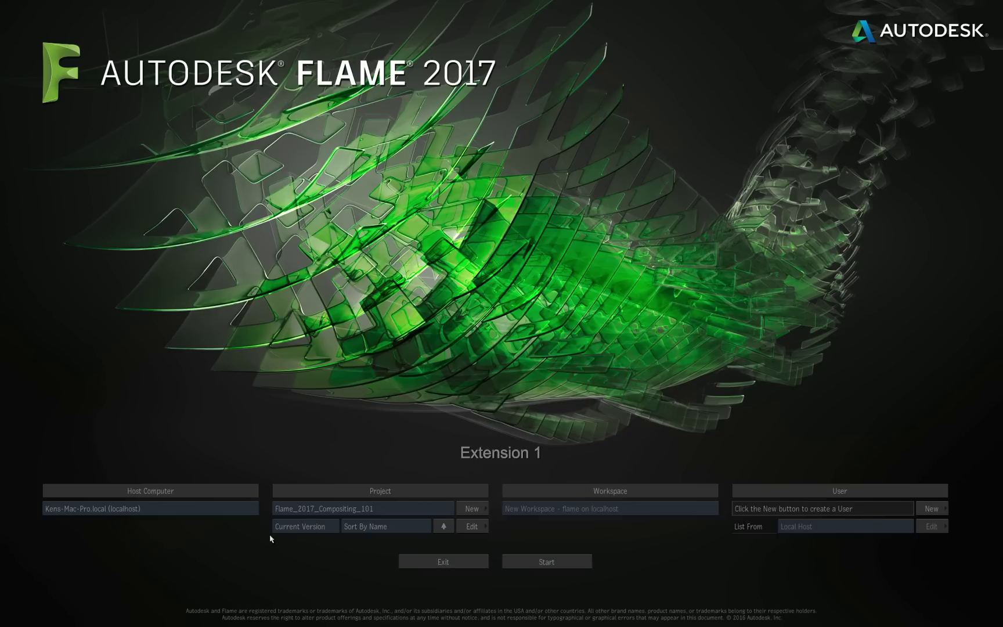